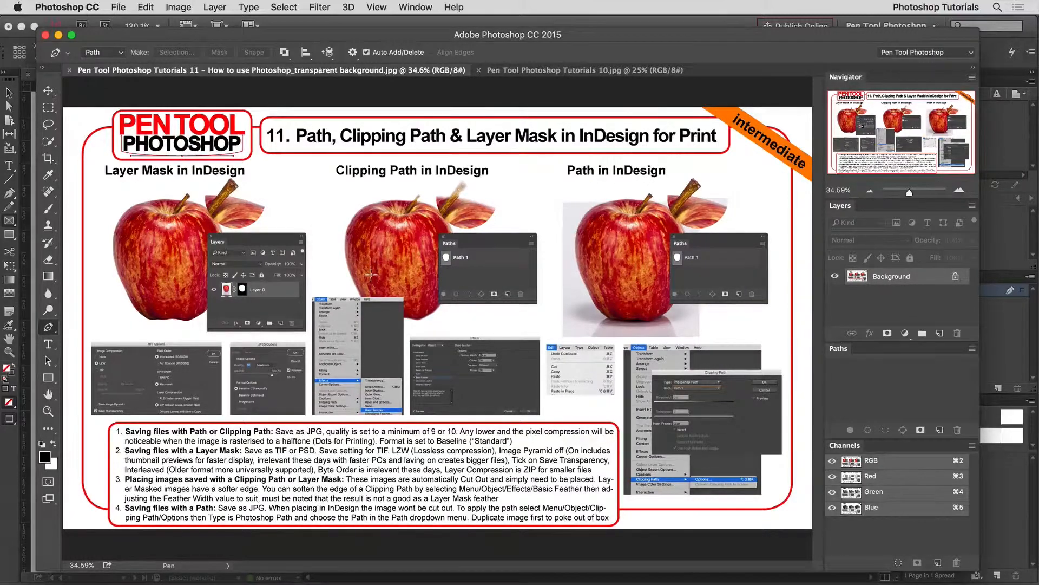
Set Path 1 as the clipping path in the Pen Tool Photoshop Tutorials 10.jpg document
{"action": "key", "text": "ctrl+Tab"}
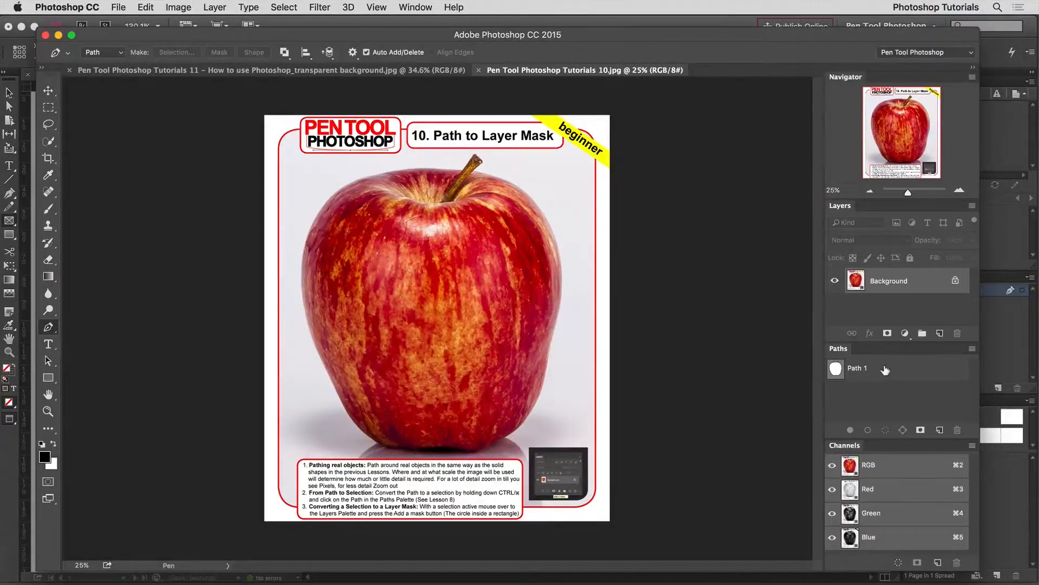
{"action": "left_click", "coordinate": [303, 69]}
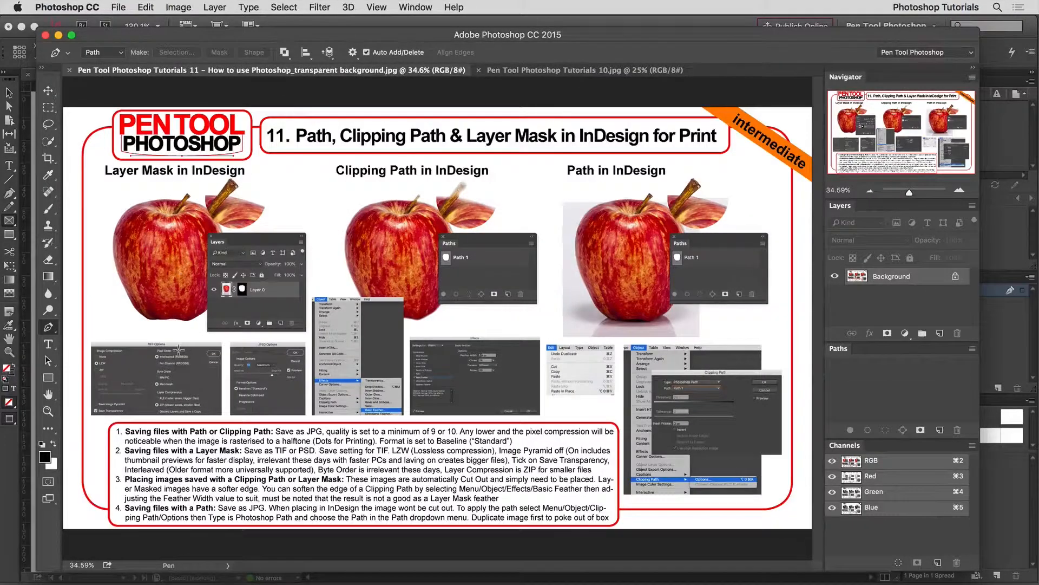
{"action": "left_click", "coordinate": [490, 70]}
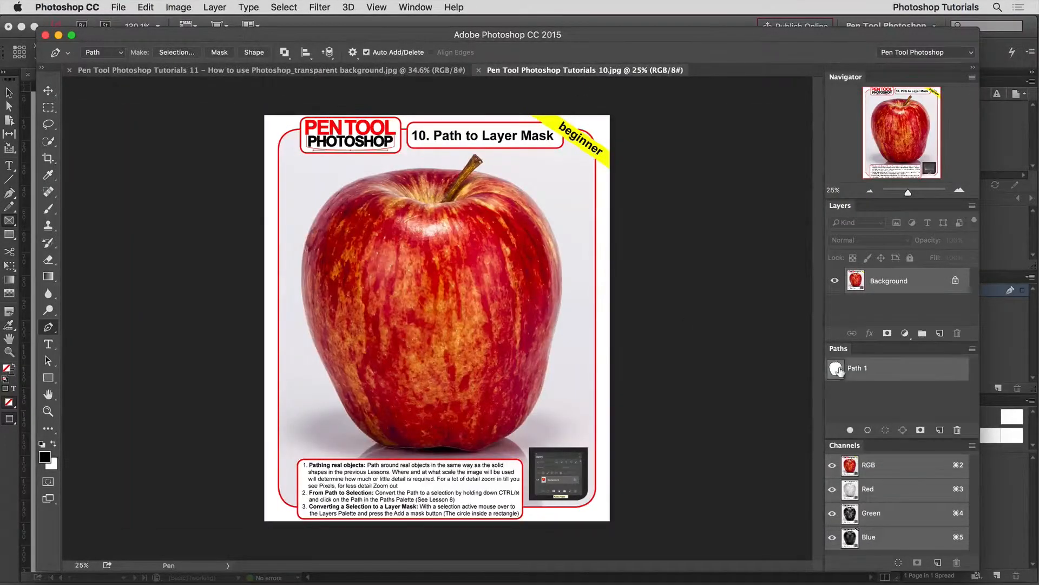
{"action": "left_click", "coordinate": [972, 349]}
{"action": "left_click", "coordinate": [908, 463]}
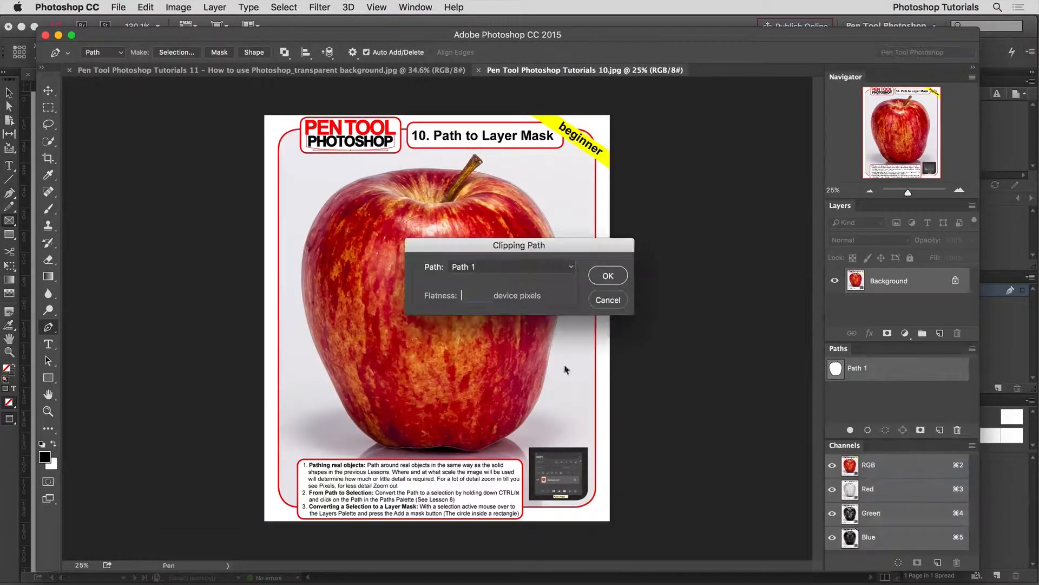
{"action": "left_click", "coordinate": [608, 276]}
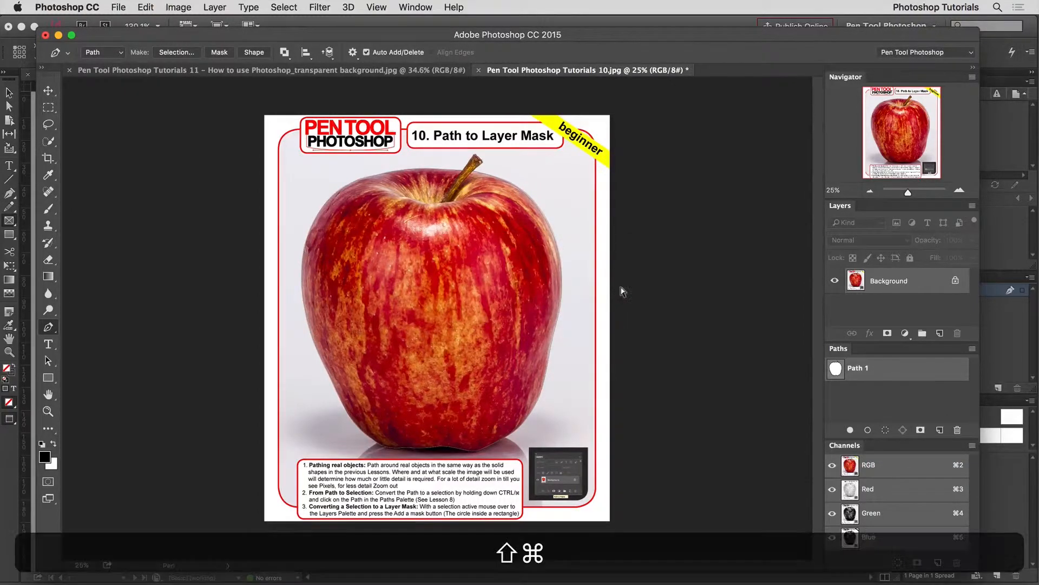
Save the clipping-path image to the Desktop as a JPEG with quality 9 and Baseline ("Standard") format
{"action": "key", "text": "shift+super+s"}
{"action": "key", "text": "super+d"}
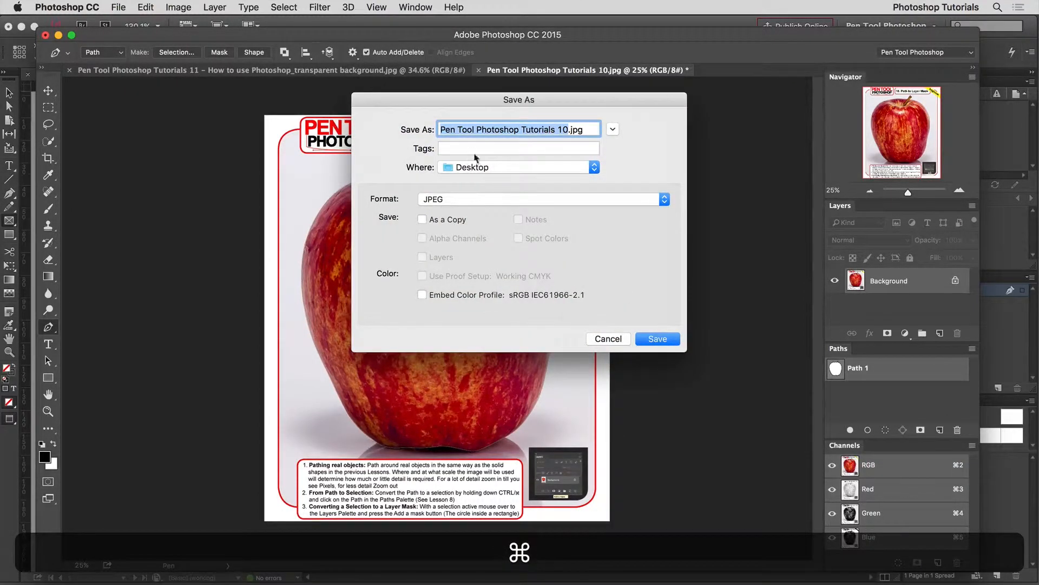
{"action": "left_click", "coordinate": [661, 340]}
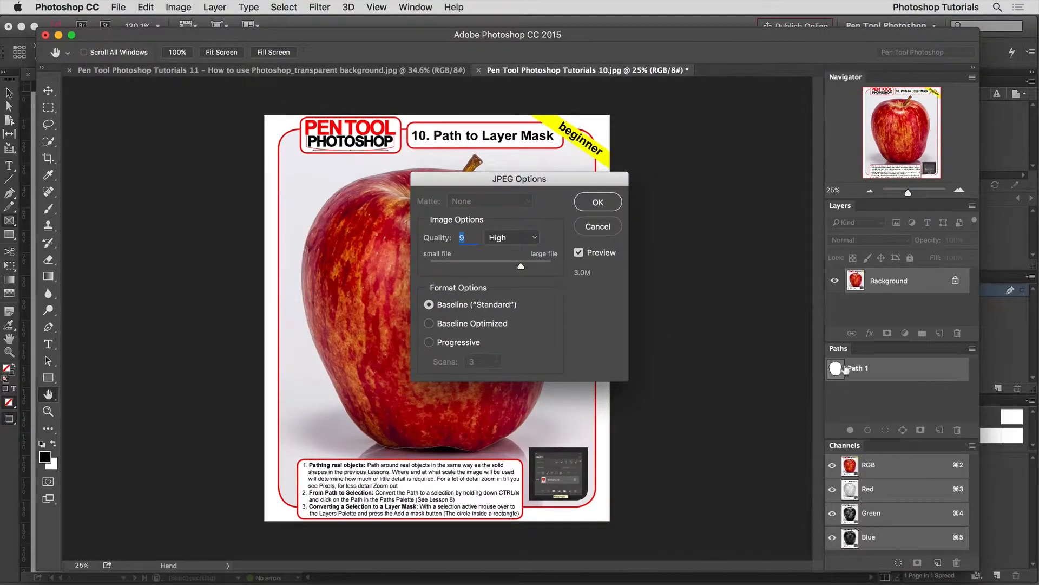
{"action": "left_click", "coordinate": [599, 203]}
{"action": "key", "text": "p"}
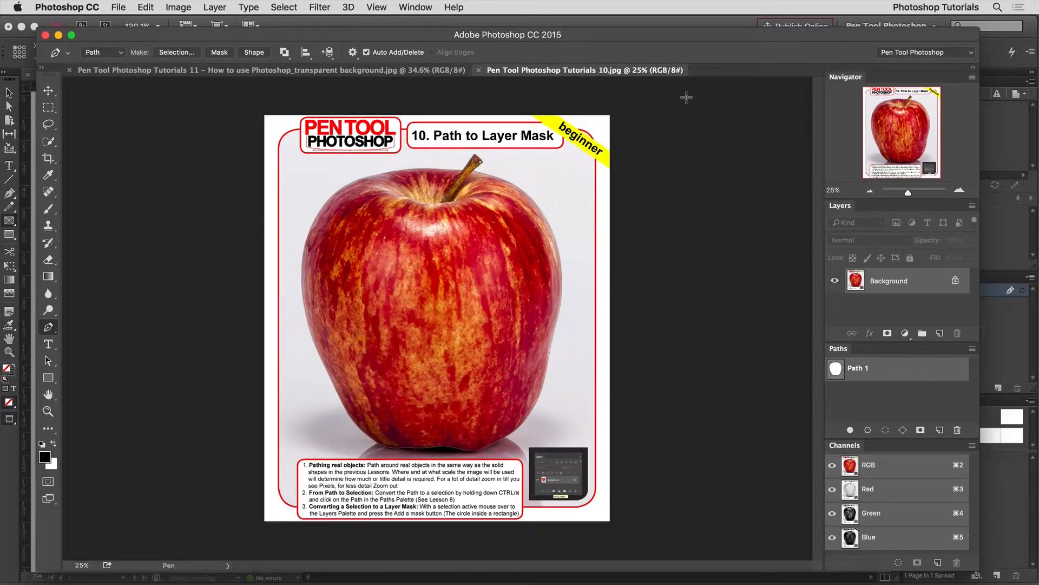
Change the document's clipping path setting to None and deselect Path 1
{"action": "left_click", "coordinate": [972, 348]}
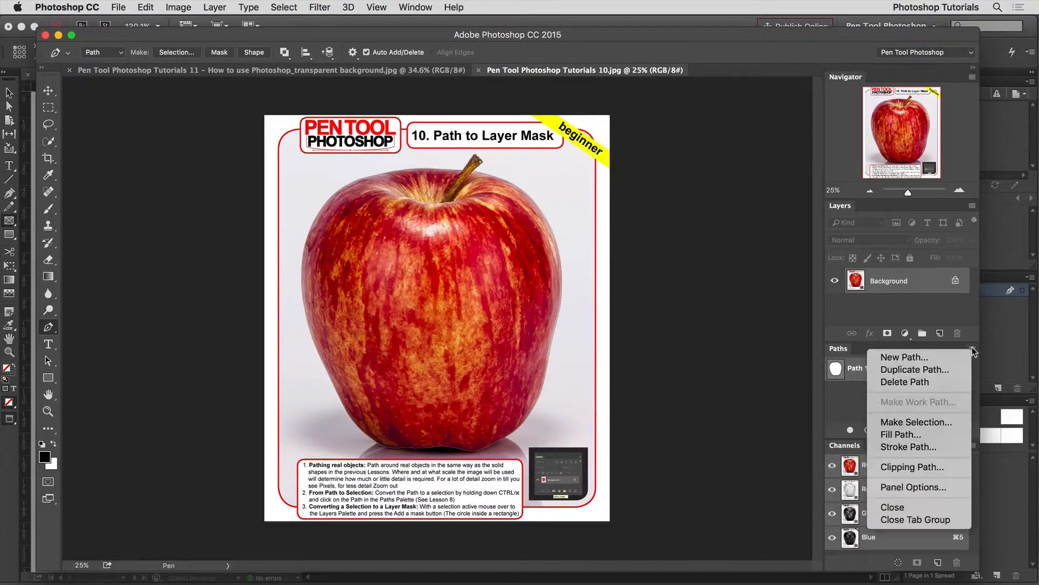
{"action": "left_click", "coordinate": [920, 466]}
{"action": "left_click", "coordinate": [483, 270]}
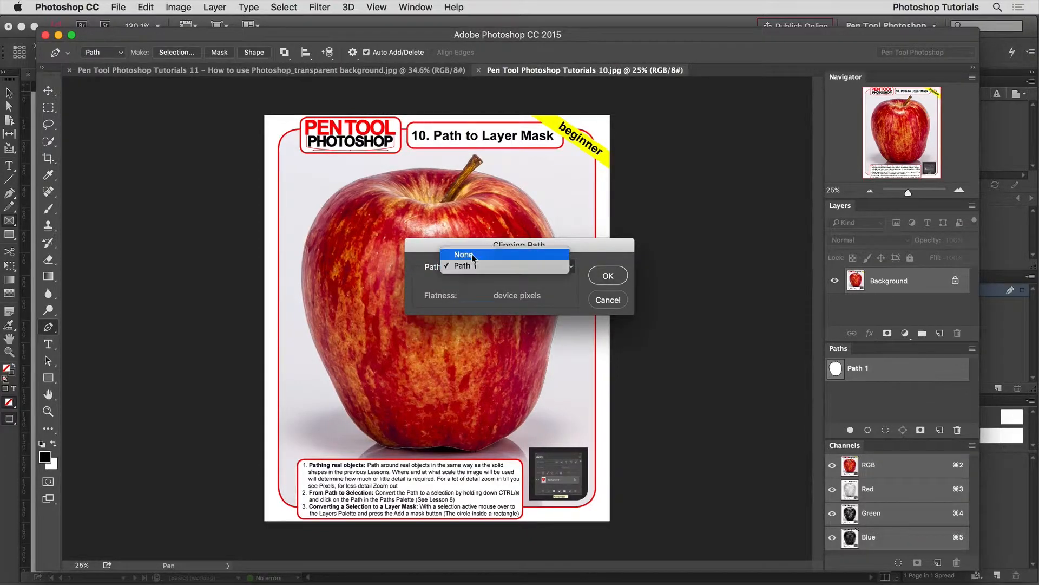
{"action": "left_click", "coordinate": [471, 254]}
{"action": "left_click", "coordinate": [608, 275]}
{"action": "left_click", "coordinate": [877, 389]}
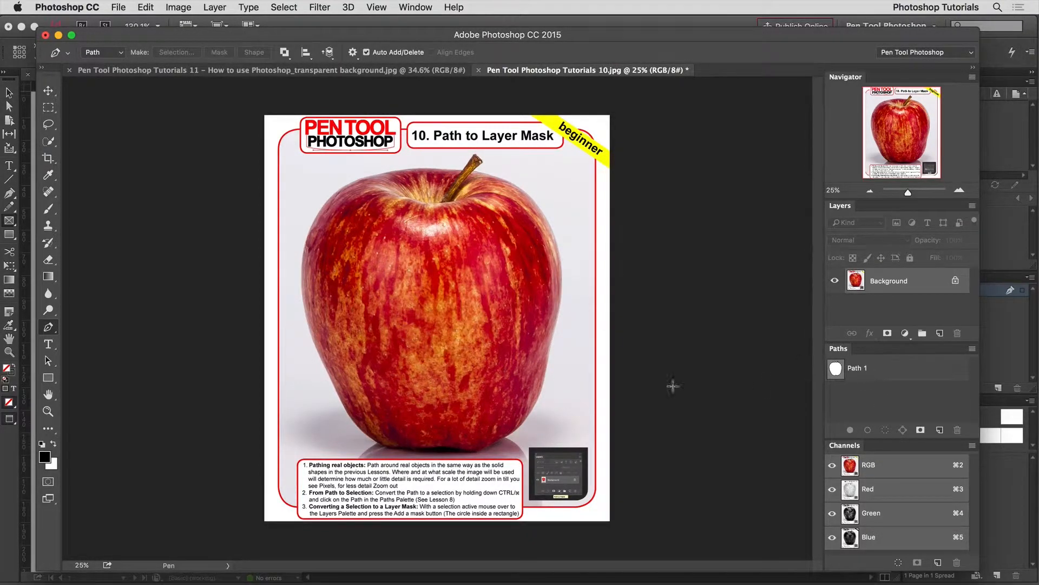
Save the image on the Desktop as "Pen Tool Photoshop Tutorials 10 Not Clipping Path.jpg" with JPEG quality 9, Baseline ("Standard")
{"action": "key", "text": "shift+super+s"}
{"action": "left_click", "coordinate": [569, 131]}
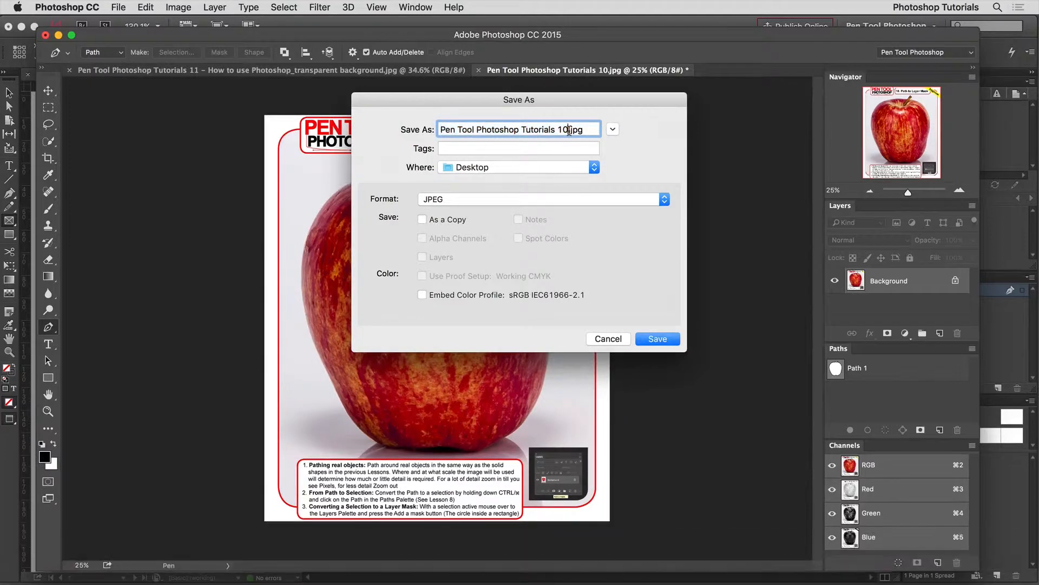
{"action": "type", "text": "Not"}
{"action": "type", "text": " Clipping Pa"}
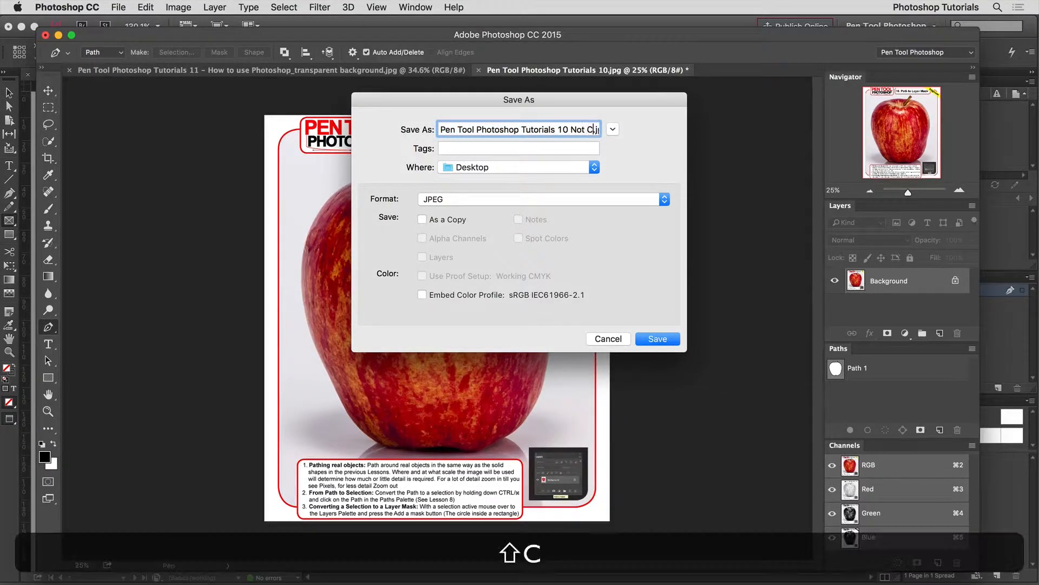
{"action": "type", "text": "th"}
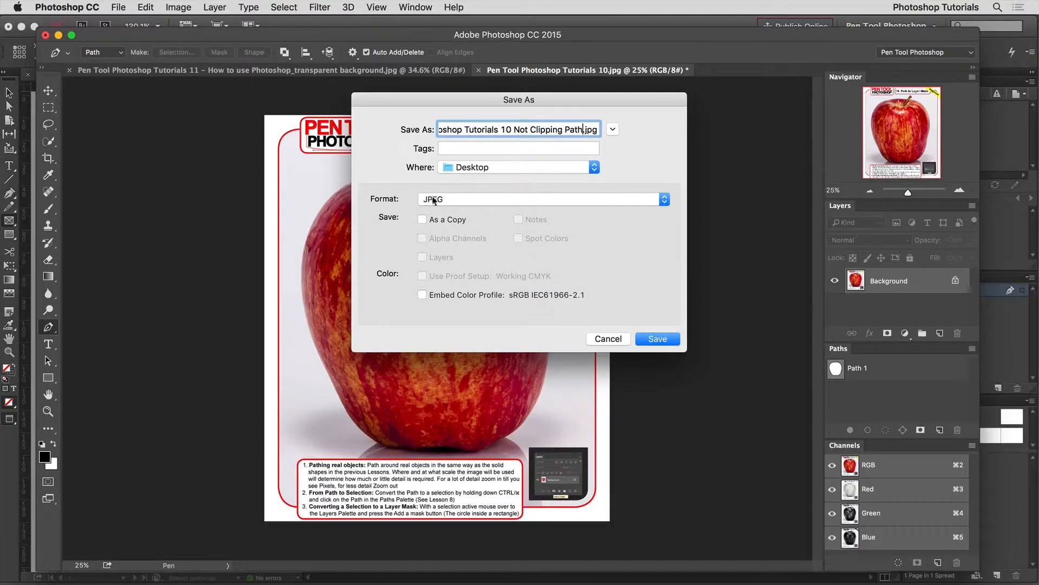
{"action": "left_click", "coordinate": [658, 339]}
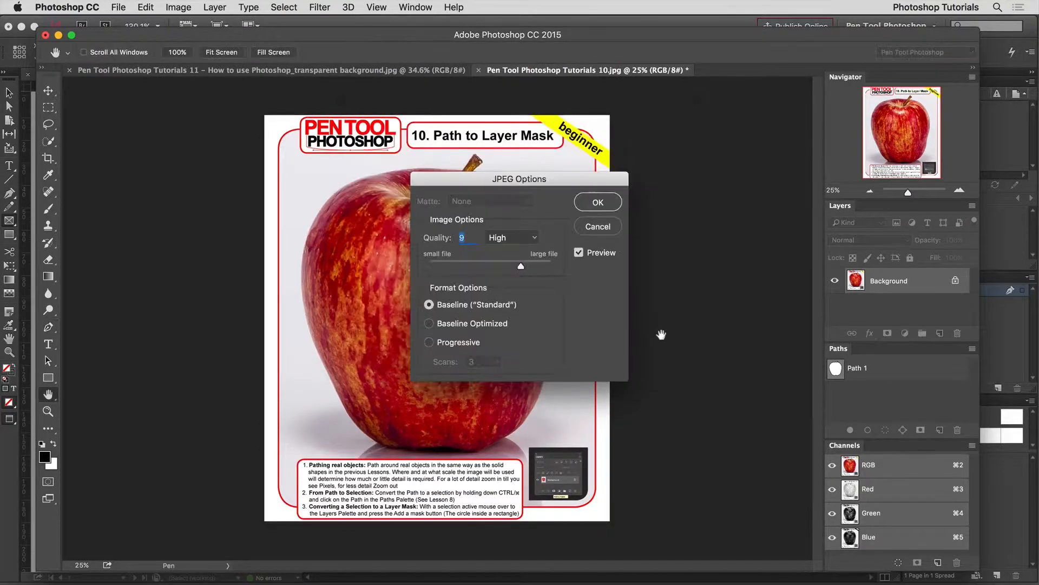
{"action": "left_click", "coordinate": [604, 203]}
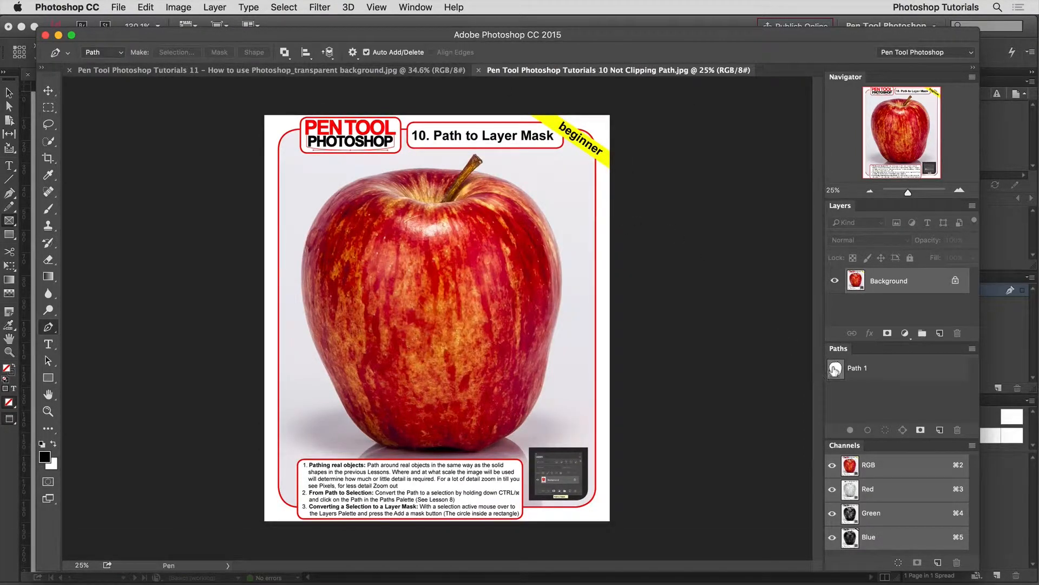
Load Path 1 as a selection feathered by 2 pixels and convert it into a layer mask on the apple image
{"action": "key", "text": "super"}
{"action": "left_click", "coordinate": [837, 370], "text": "super"}
{"action": "left_click", "coordinate": [284, 7]}
{"action": "mouse_move", "coordinate": [309, 187]}
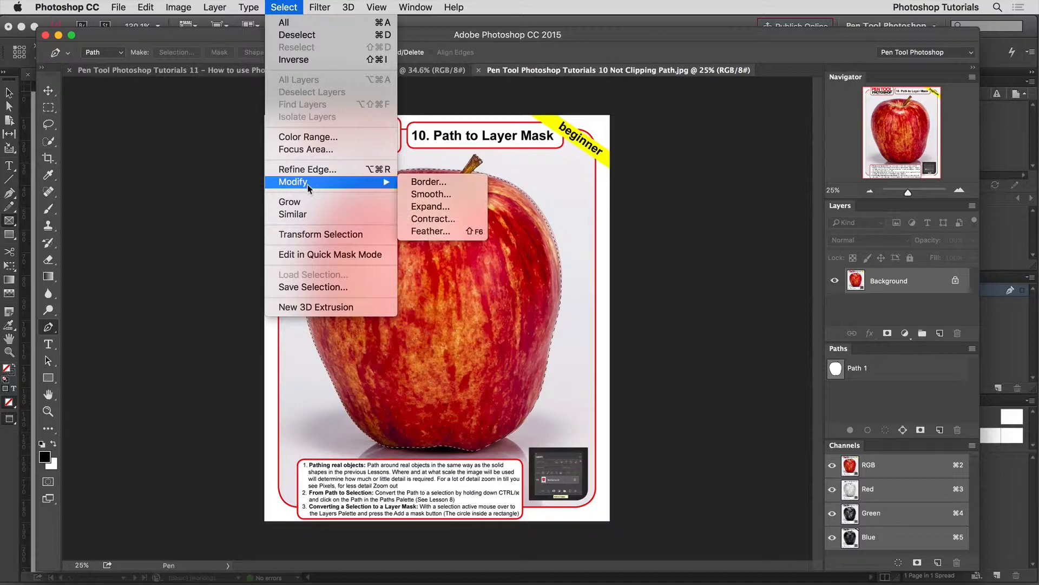
{"action": "left_click", "coordinate": [454, 230]}
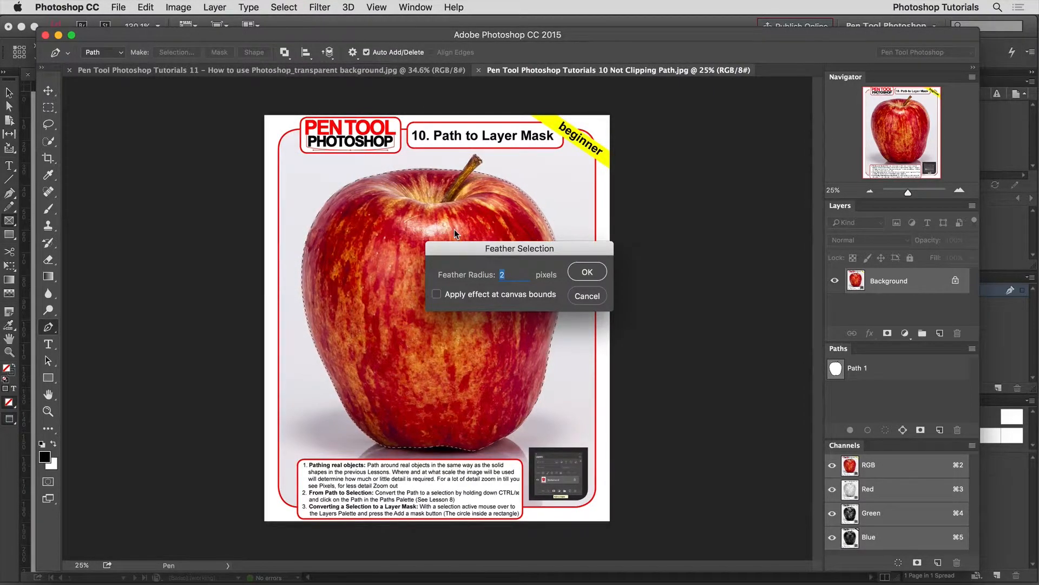
{"action": "key", "text": "Return"}
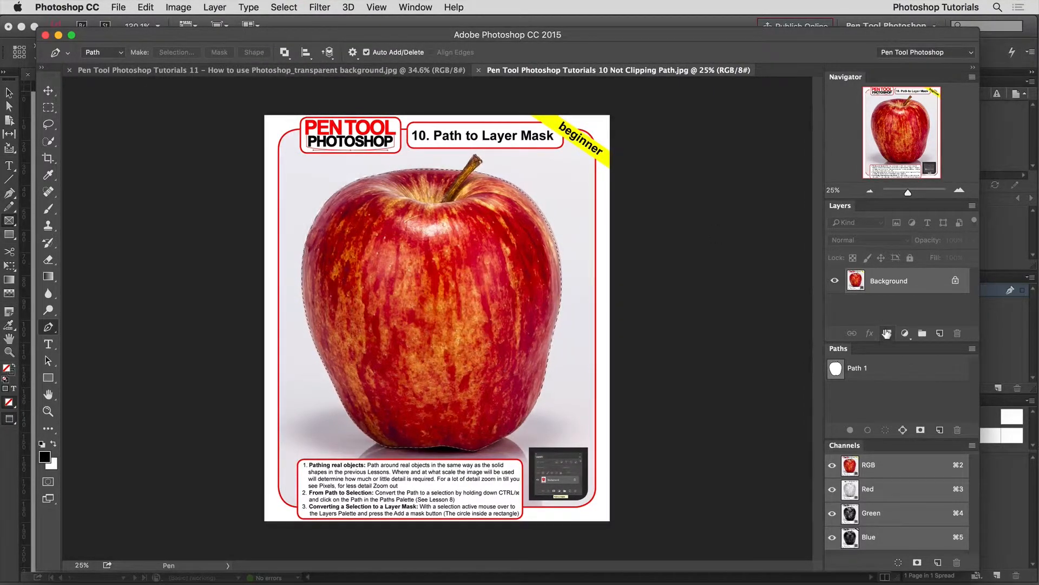
{"action": "left_click", "coordinate": [887, 333]}
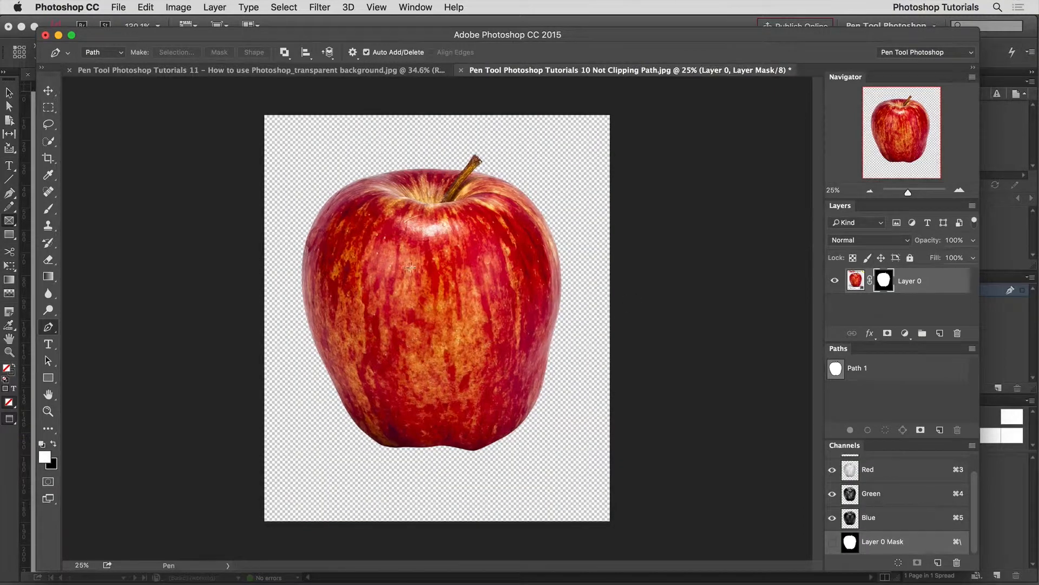
{"action": "key", "text": "shift+super+s"}
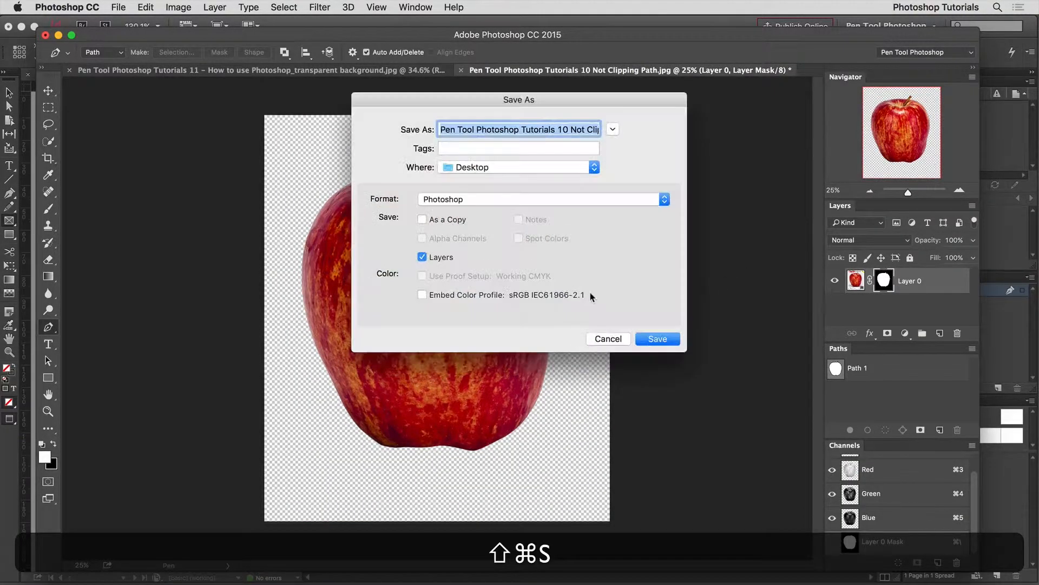
{"action": "left_click", "coordinate": [617, 338]}
{"action": "left_click", "coordinate": [120, 7]}
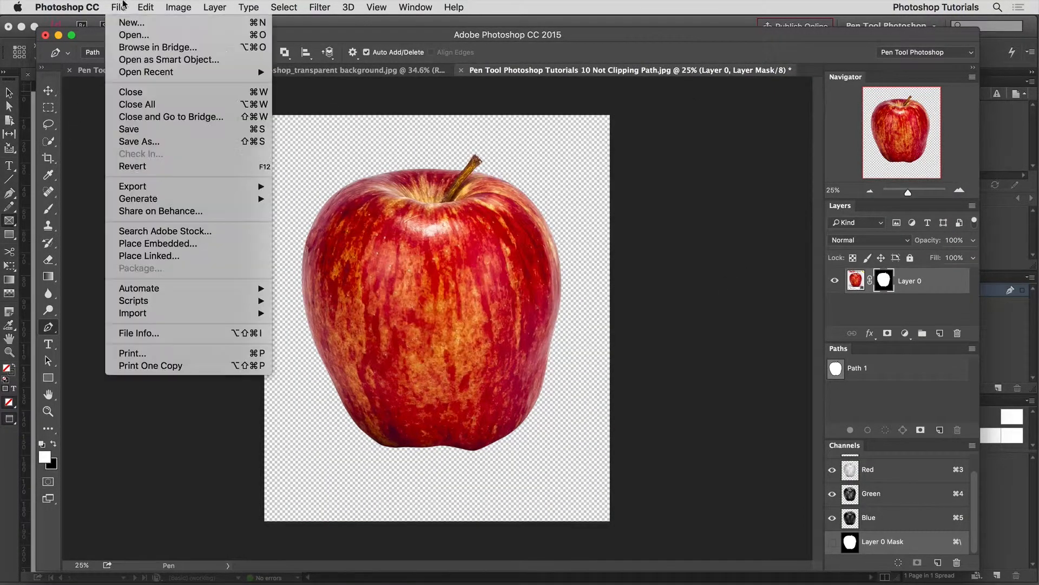
{"action": "left_click", "coordinate": [566, 98]}
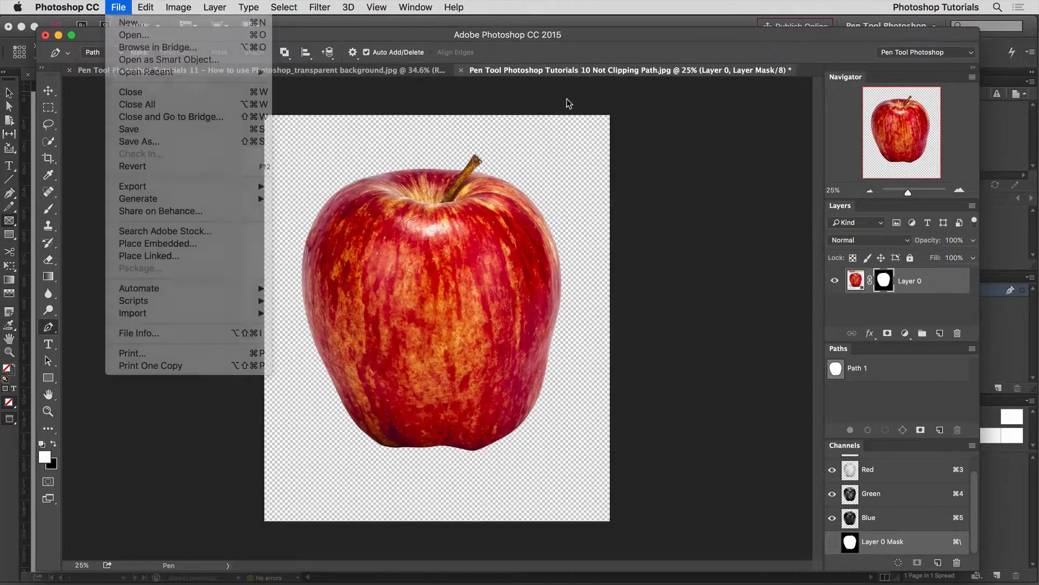
Save the masked image to the Desktop in TIFF format with its layers included
{"action": "key", "text": "super+shift+s"}
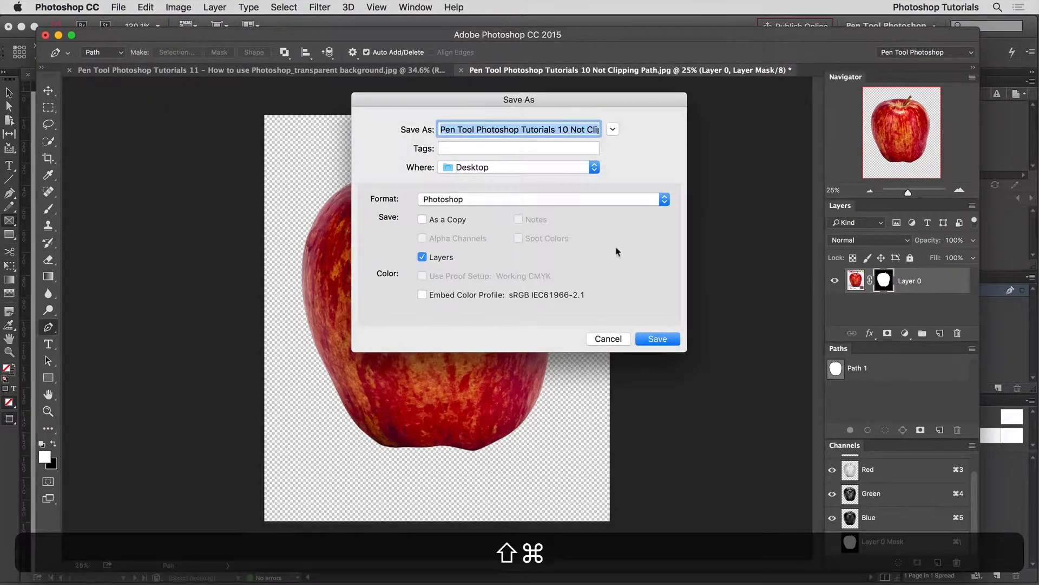
{"action": "key", "text": "super+d"}
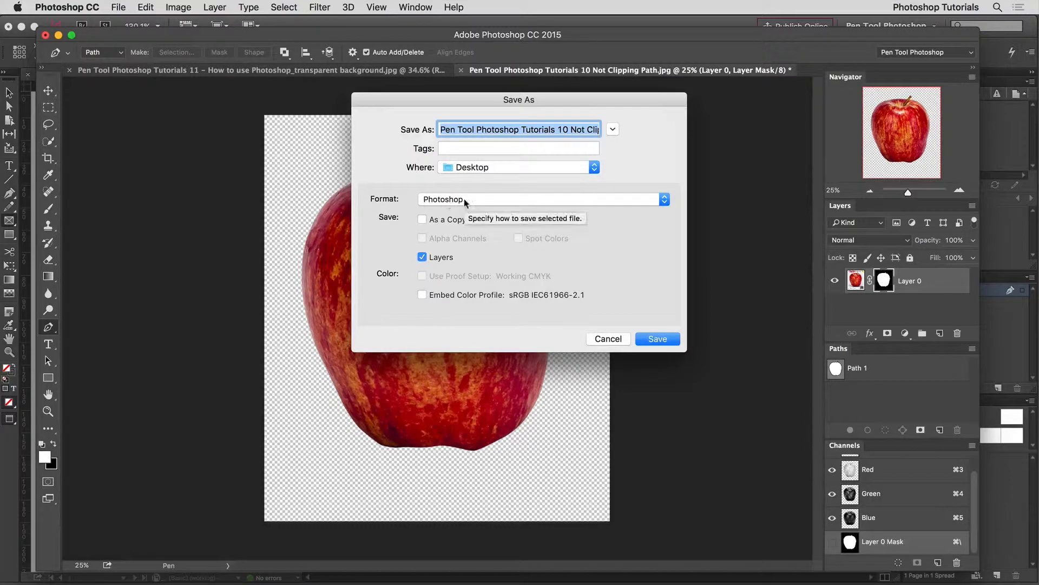
{"action": "left_click", "coordinate": [479, 199]}
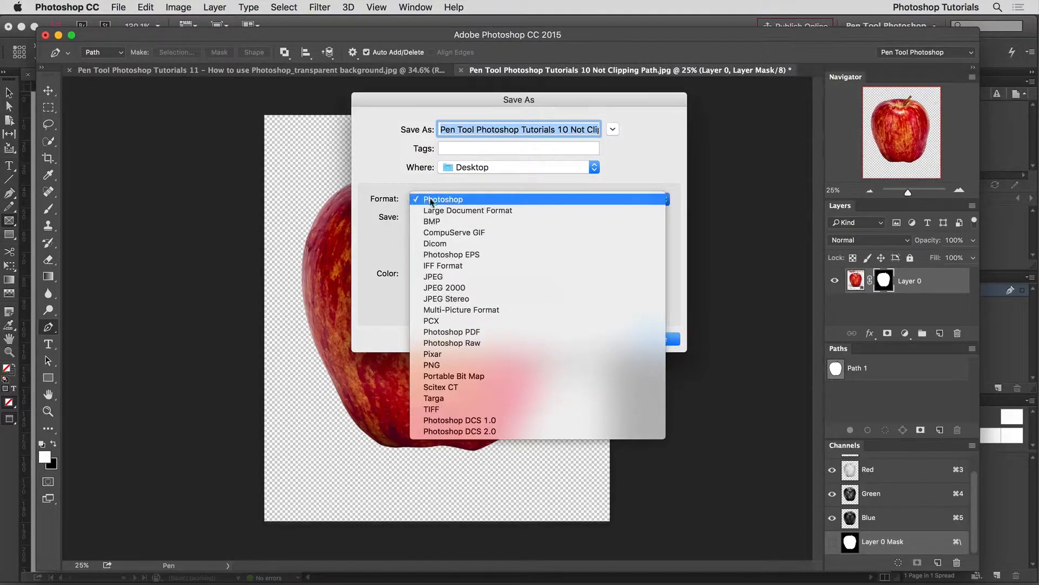
{"action": "left_click", "coordinate": [454, 411]}
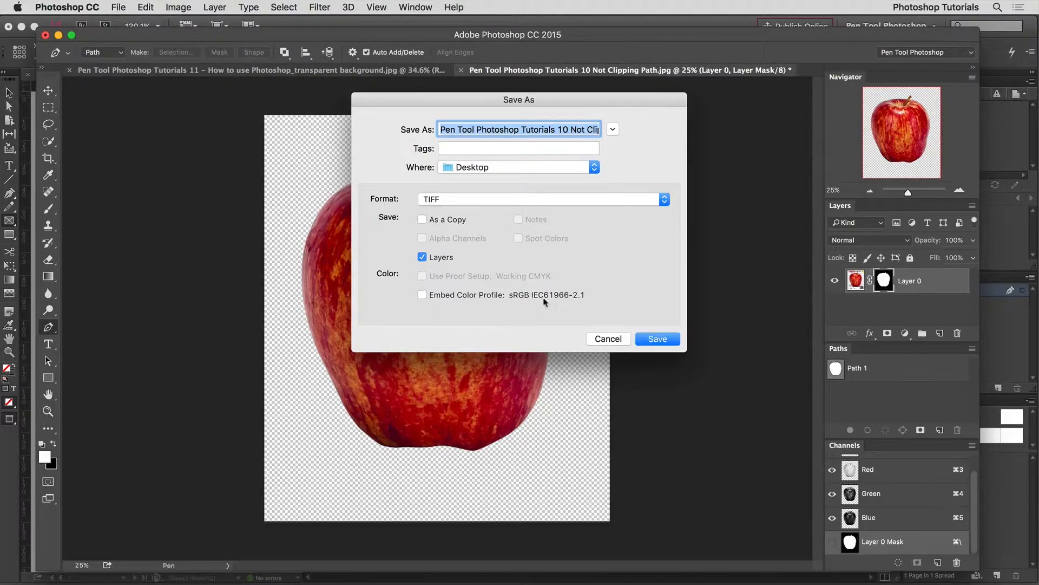
{"action": "left_click", "coordinate": [658, 340]}
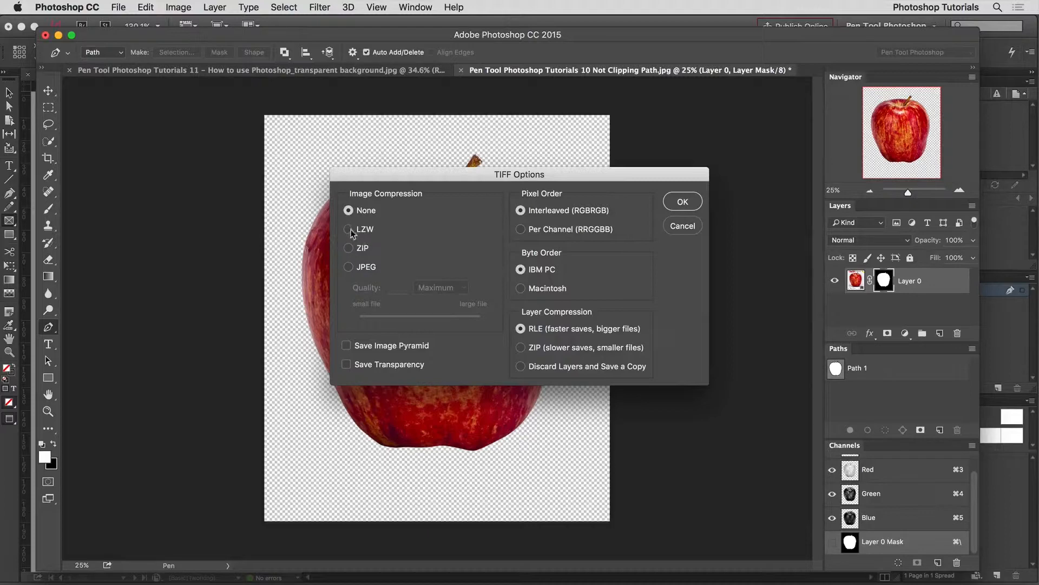
Finish the TIFF save with LZW image compression, saved transparency, Macintosh byte order and ZIP layer compression, accepting the layers notice
{"action": "left_click", "coordinate": [349, 230]}
{"action": "left_click", "coordinate": [347, 365]}
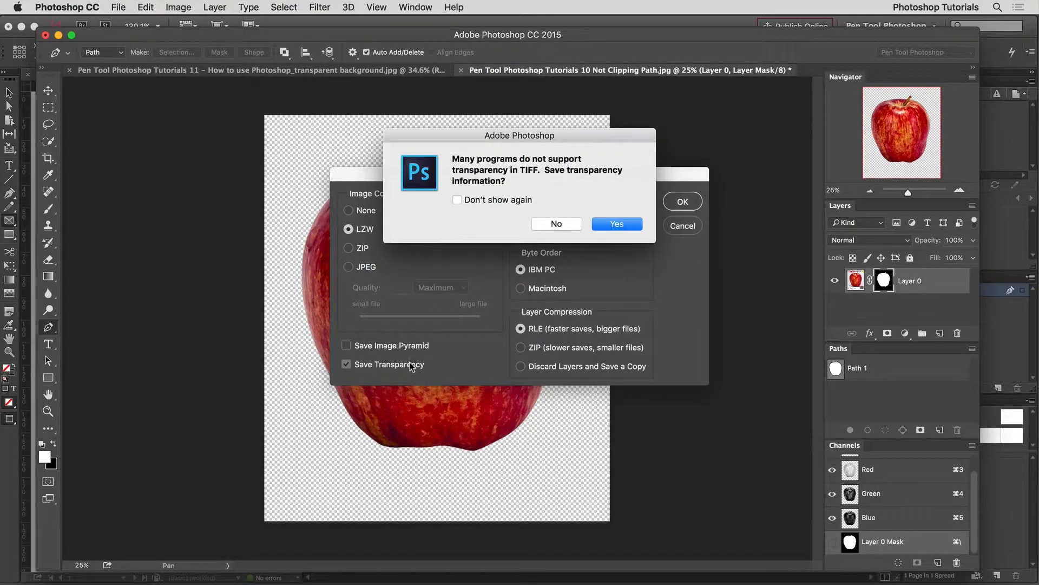
{"action": "left_click", "coordinate": [499, 200]}
{"action": "left_click", "coordinate": [618, 225]}
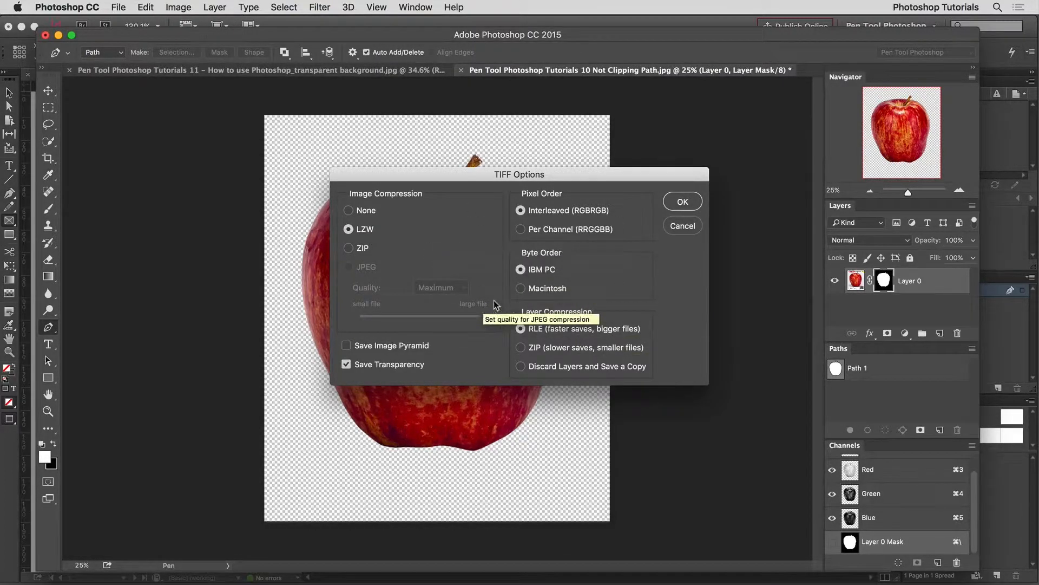
{"action": "left_click", "coordinate": [520, 289]}
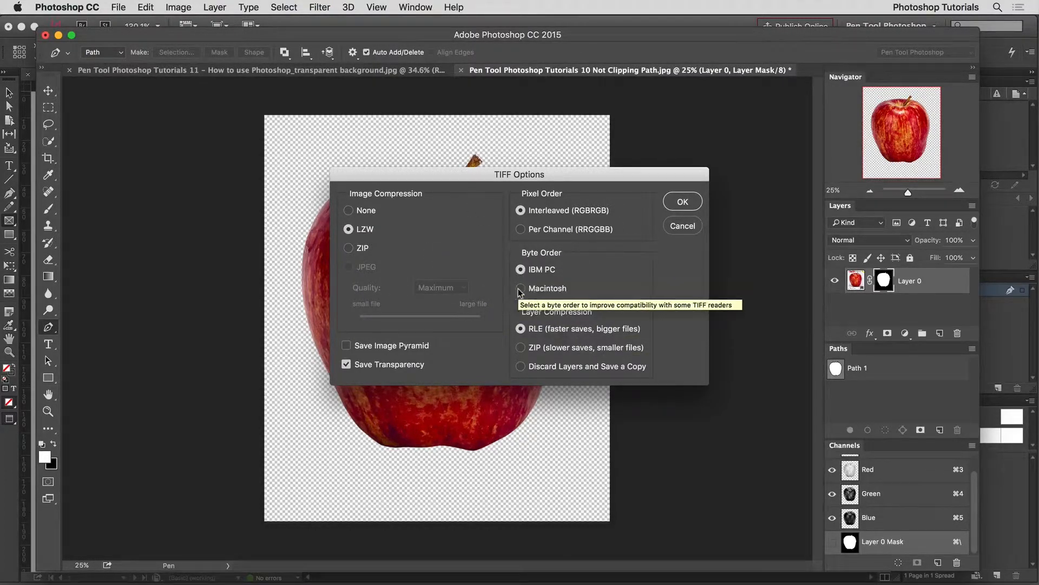
{"action": "left_click", "coordinate": [521, 347]}
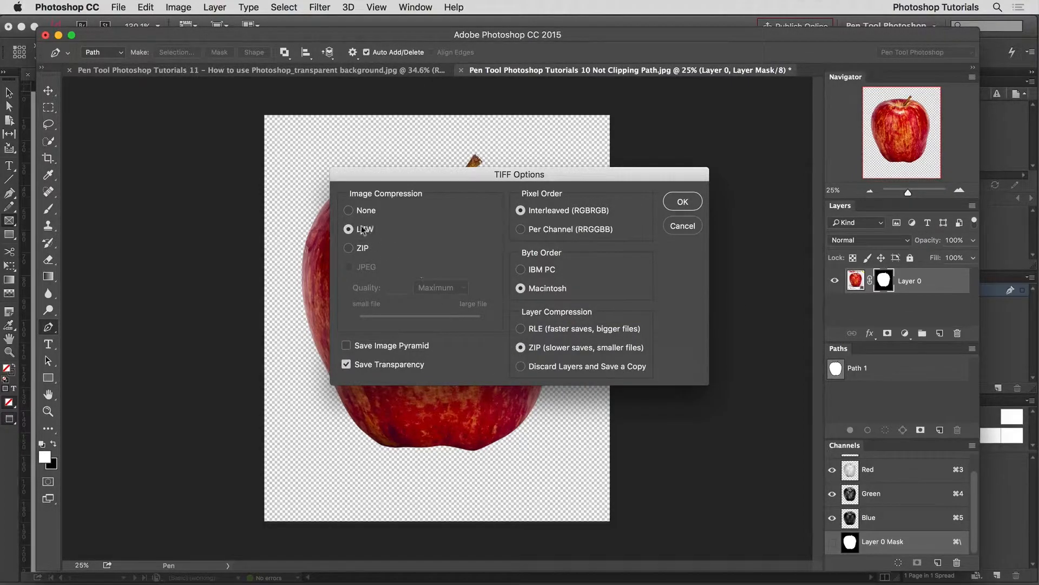
{"action": "left_click", "coordinate": [683, 202]}
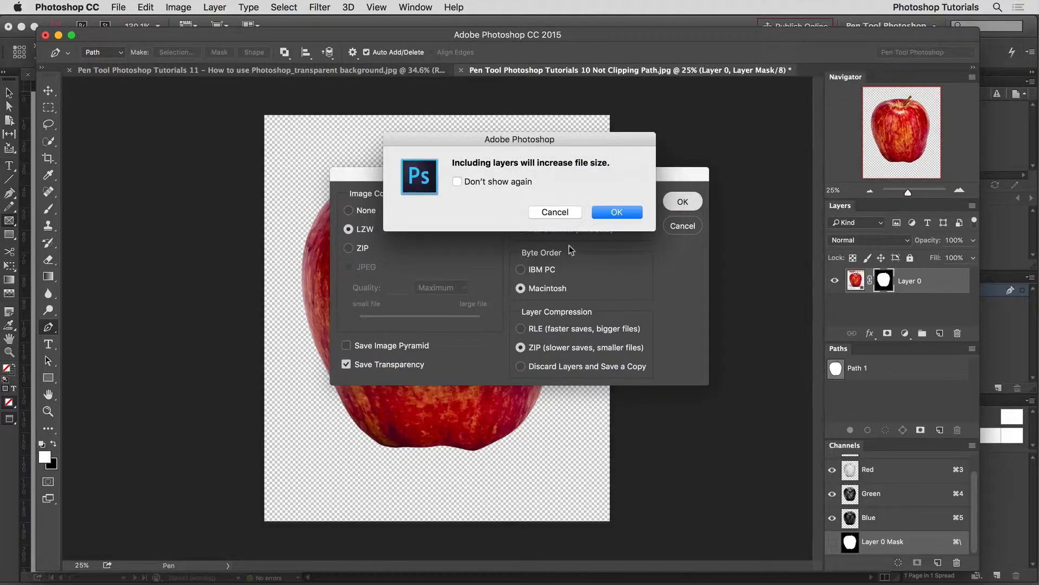
{"action": "left_click", "coordinate": [620, 213]}
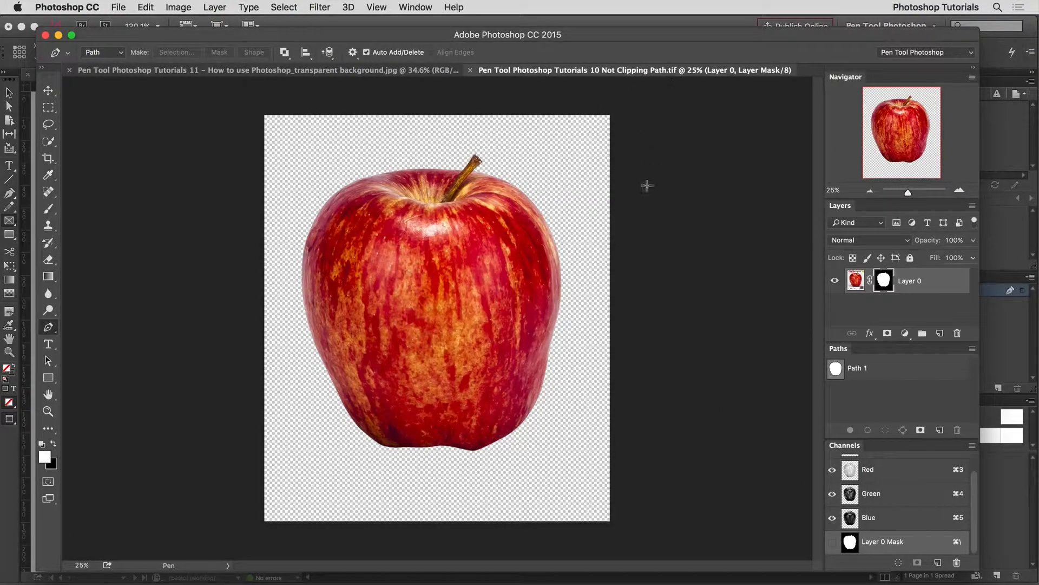
Switch to InDesign with the blank Pen Tool Photoshop Tutorials Placing Images.indd document
{"action": "key", "text": "super+Tab"}
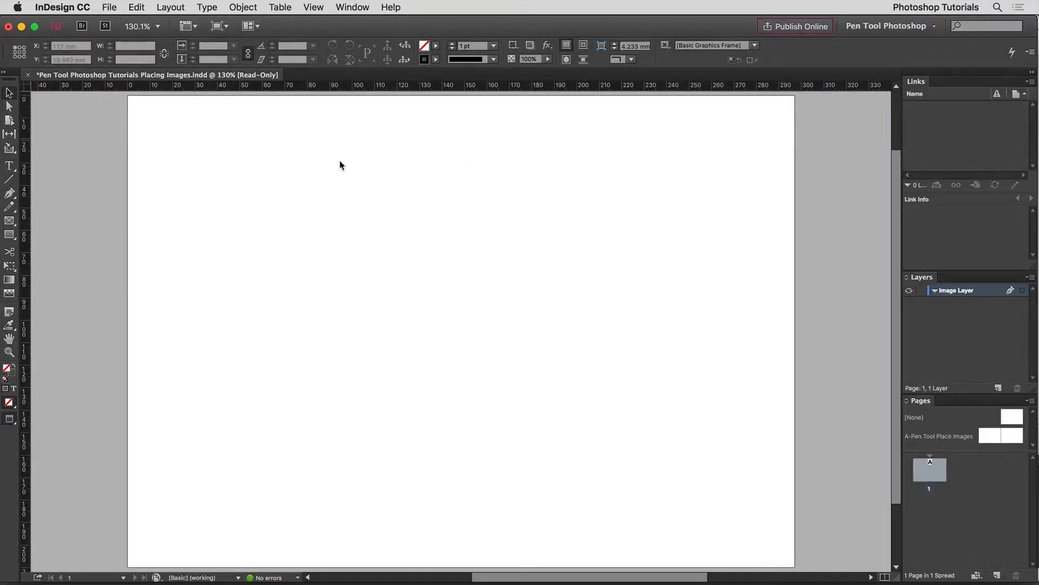
Place Pen Tool Photoshop Tutorials 10 Not Clipping Path.tif from the Desktop in the page's upper-left area, about 90 × 106 mm
{"action": "key", "text": "super+d"}
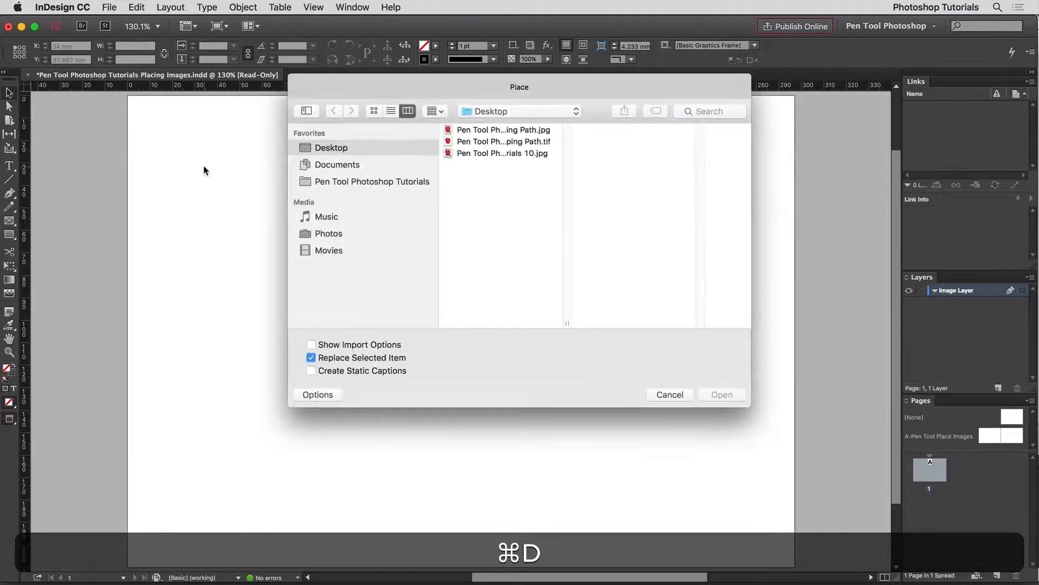
{"action": "left_click_drag", "start_coordinate": [567, 323], "coordinate": [689, 323]}
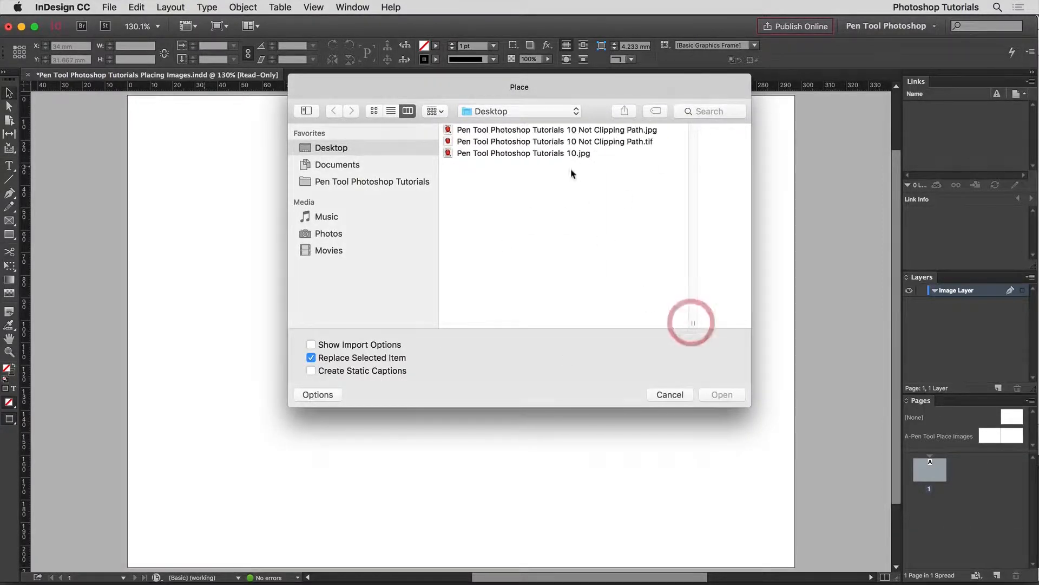
{"action": "left_click", "coordinate": [622, 142]}
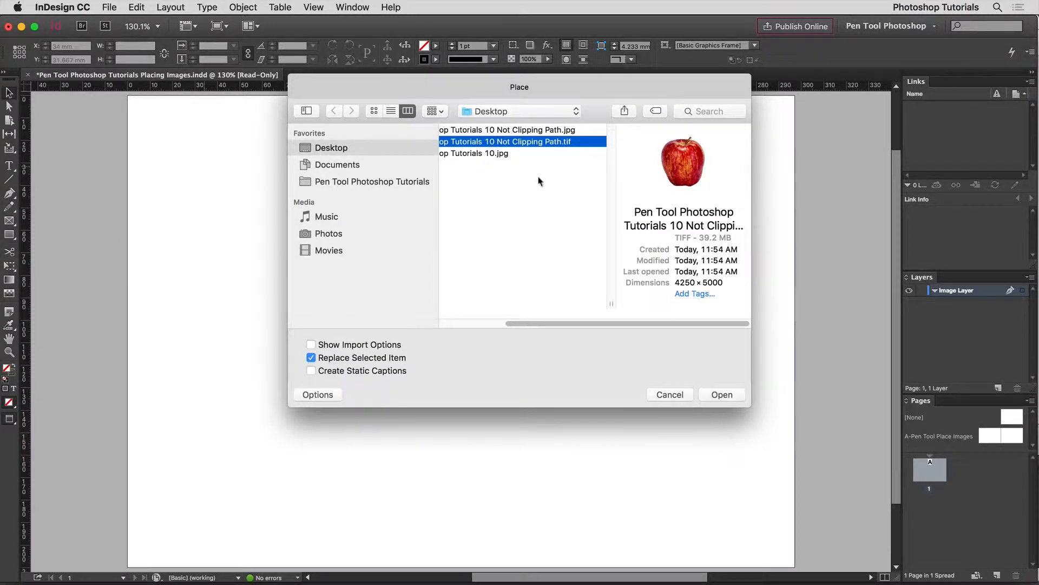
{"action": "left_click", "coordinate": [722, 395]}
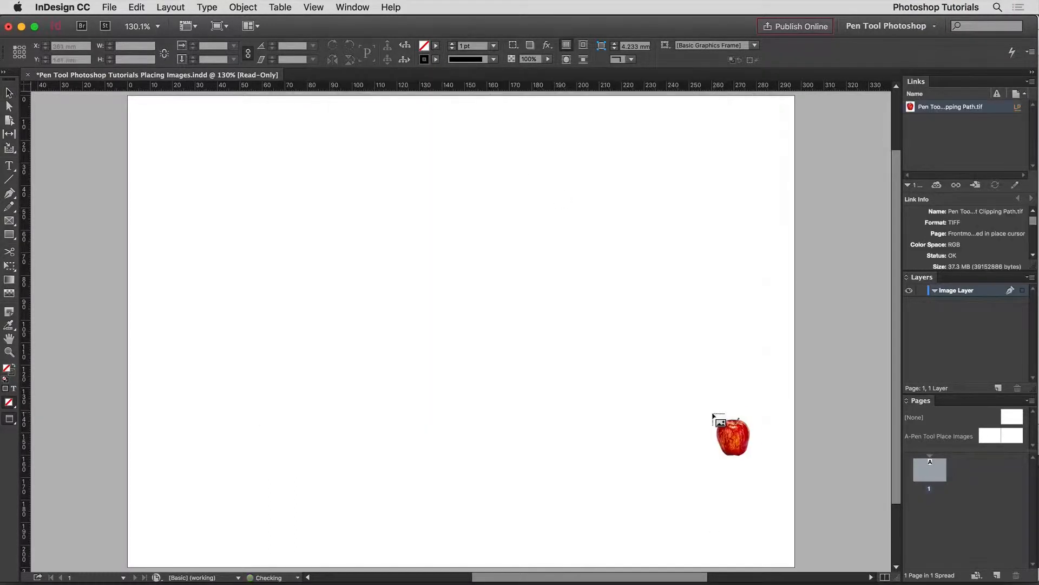
{"action": "left_click_drag", "start_coordinate": [159, 132], "coordinate": [357, 320]}
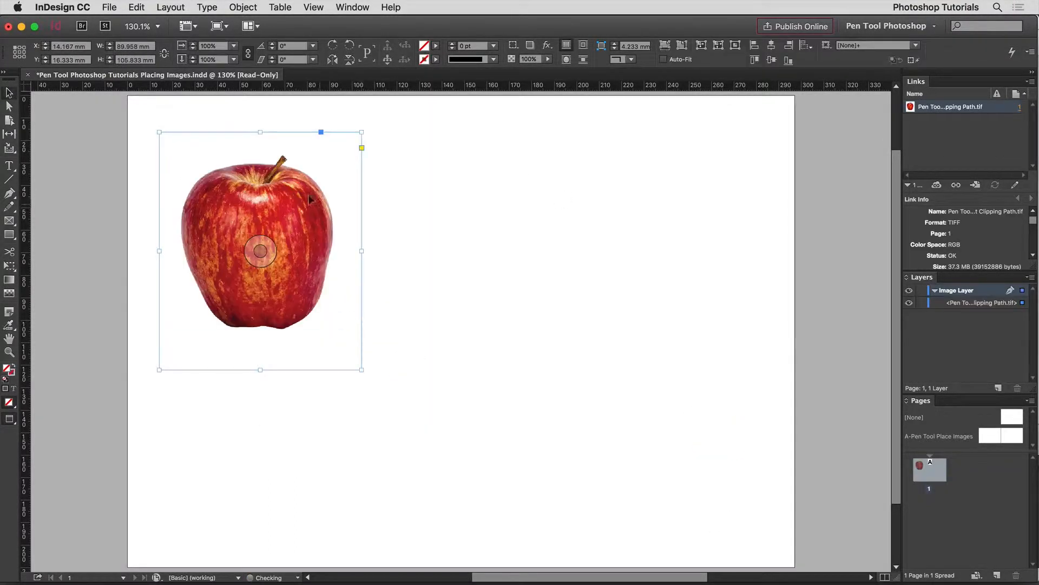
Turn on Overprint Preview and inspect the stem edge of the placed TIFF apple close up
{"action": "left_click", "coordinate": [314, 6]}
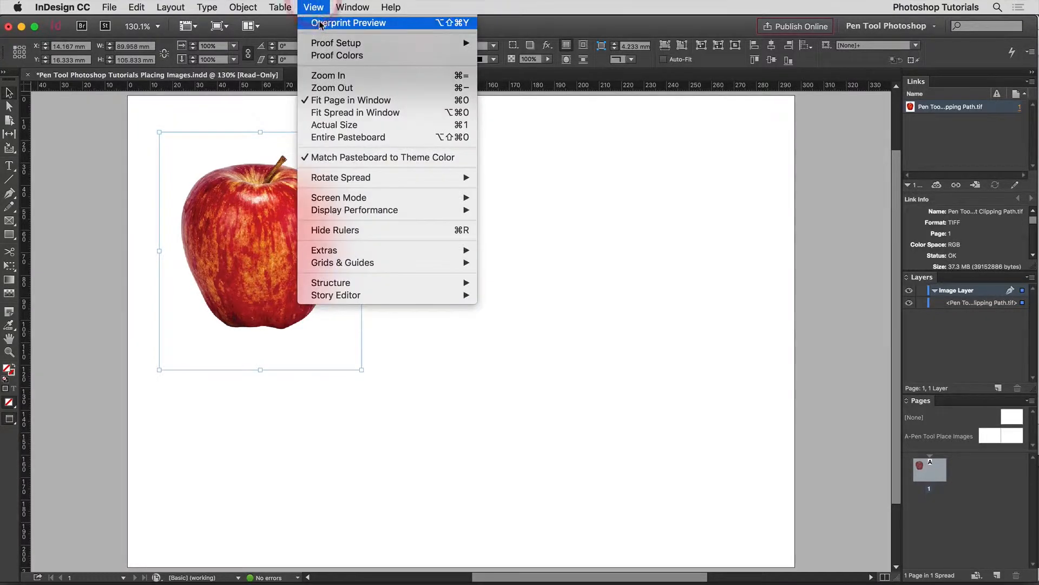
{"action": "left_click", "coordinate": [347, 21]}
{"action": "left_click_drag", "start_coordinate": [270, 151], "coordinate": [298, 179]}
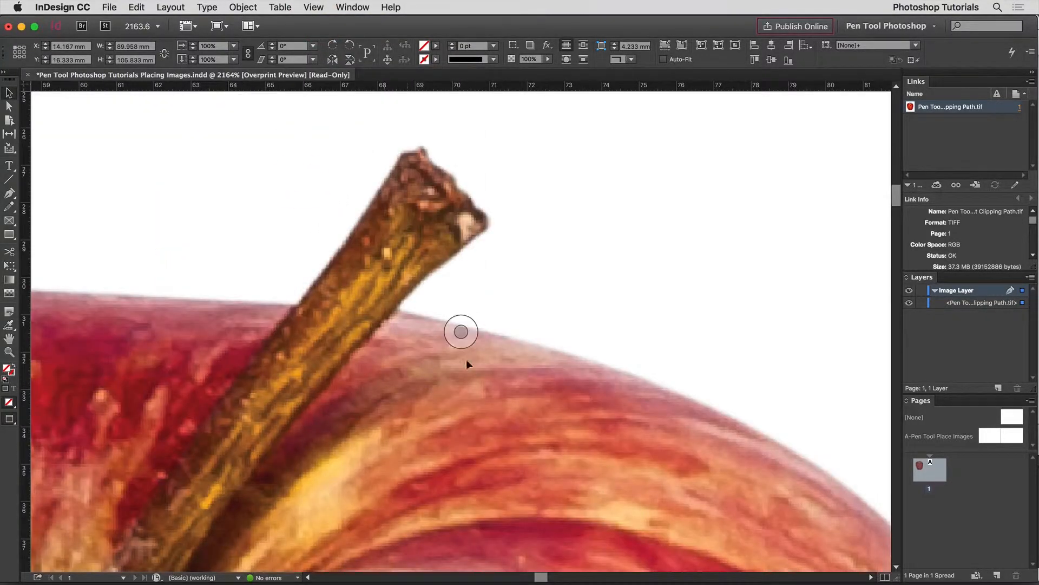
{"action": "key", "text": "super+0"}
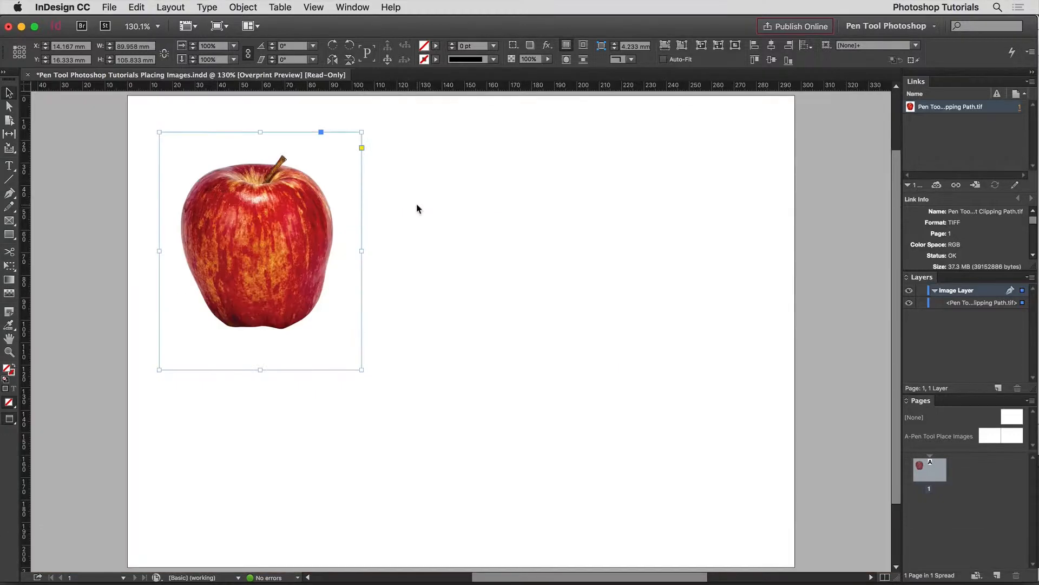
Place Pen Tool Photoshop Tutorials 10.jpg beside the TIFF apple, in a frame about 66 × 76 mm
{"action": "key", "text": "alt+super+d"}
{"action": "key", "text": "super+d"}
{"action": "left_click", "coordinate": [523, 153]}
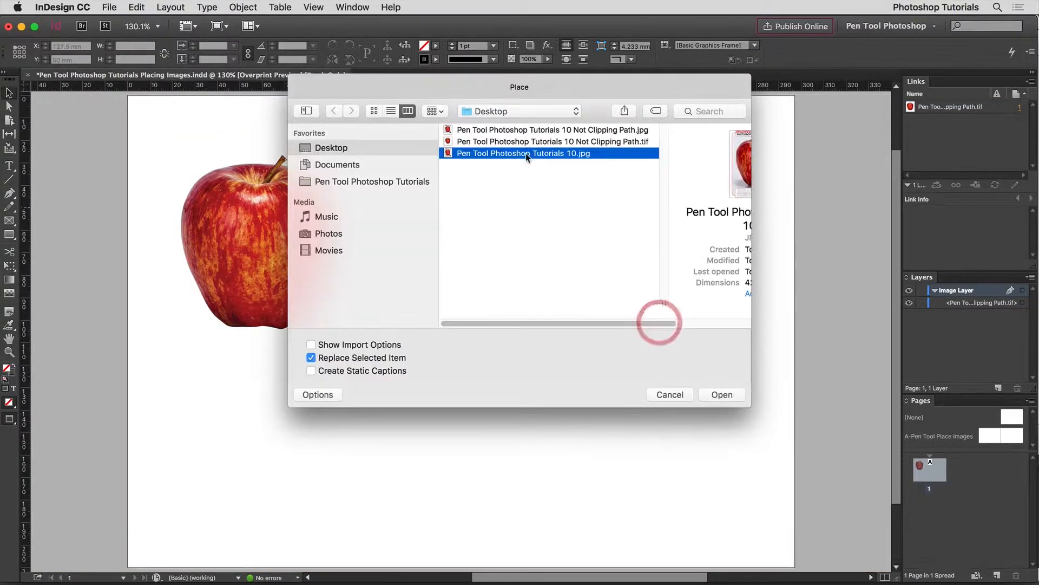
{"action": "left_click", "coordinate": [722, 394]}
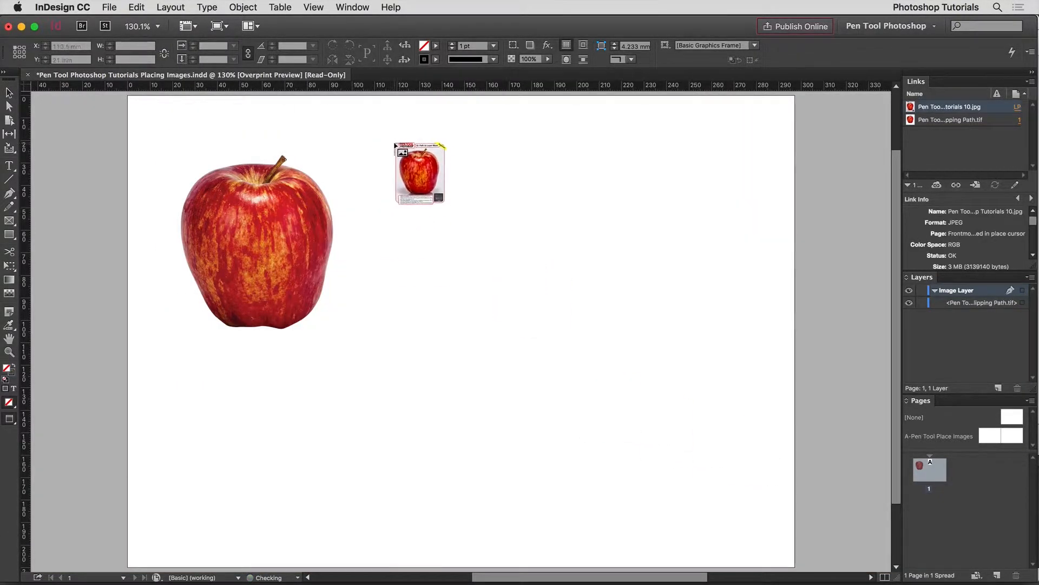
{"action": "left_click_drag", "start_coordinate": [391, 143], "coordinate": [563, 322]}
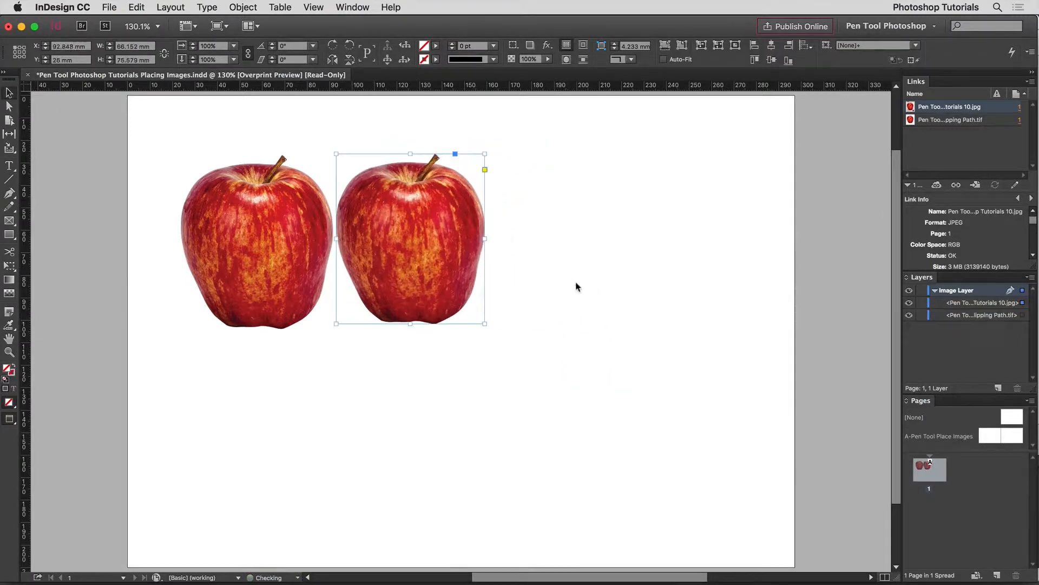
Compare the side and stem edges of the TIFF apple with those of the clipped JPEG apple close up
{"action": "left_click", "coordinate": [511, 279]}
{"action": "left_click_drag", "start_coordinate": [314, 190], "coordinate": [358, 226]}
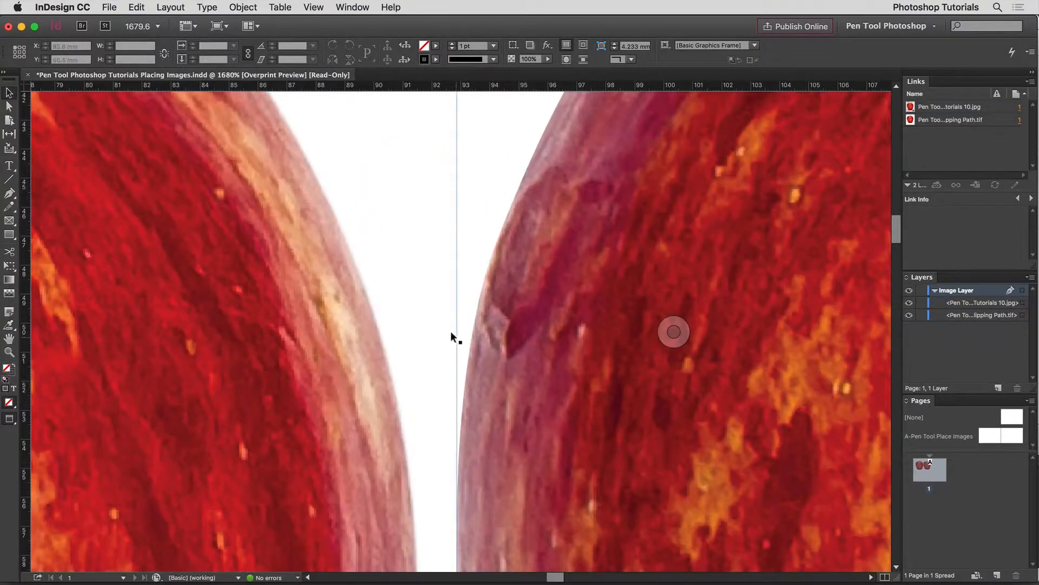
{"action": "left_click", "coordinate": [407, 331]}
{"action": "key", "text": "super"}
{"action": "key", "text": "super+0"}
{"action": "key", "text": "super+space"}
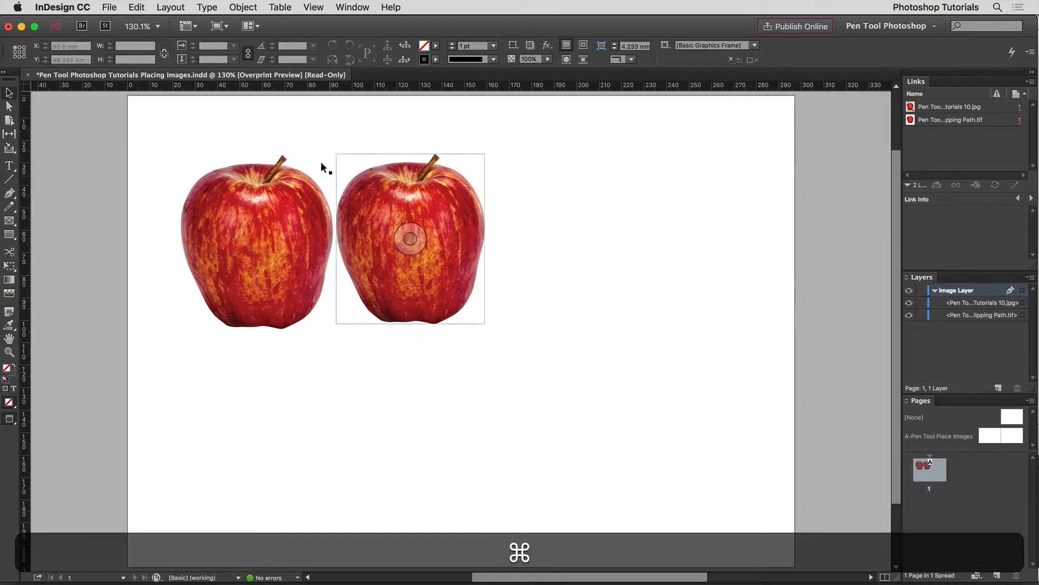
{"action": "left_click_drag", "start_coordinate": [279, 146], "coordinate": [401, 235]}
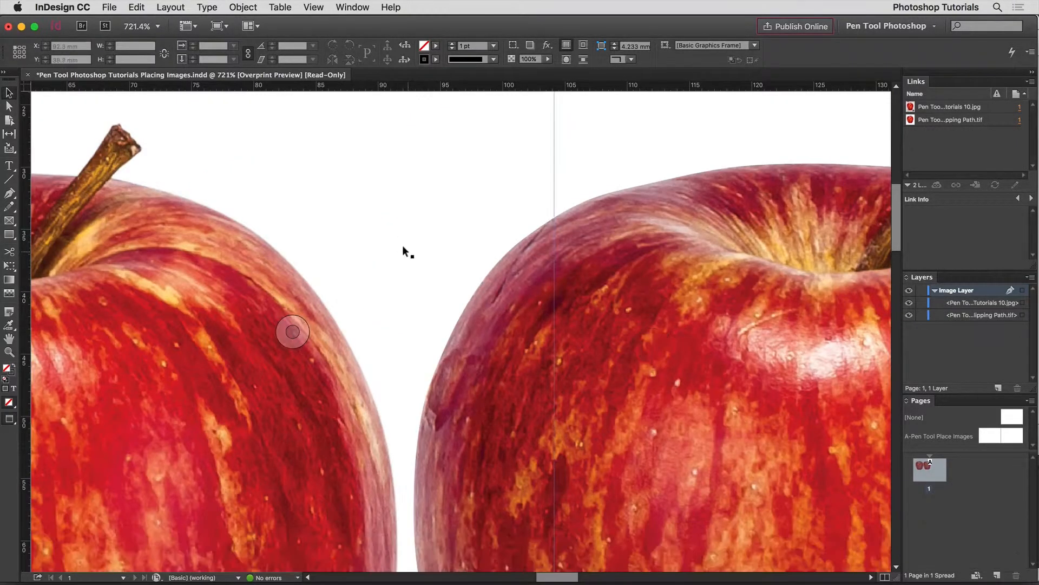
{"action": "key", "text": "super+0"}
{"action": "key", "text": "super+space"}
{"action": "left_click_drag", "start_coordinate": [420, 152], "coordinate": [466, 181]}
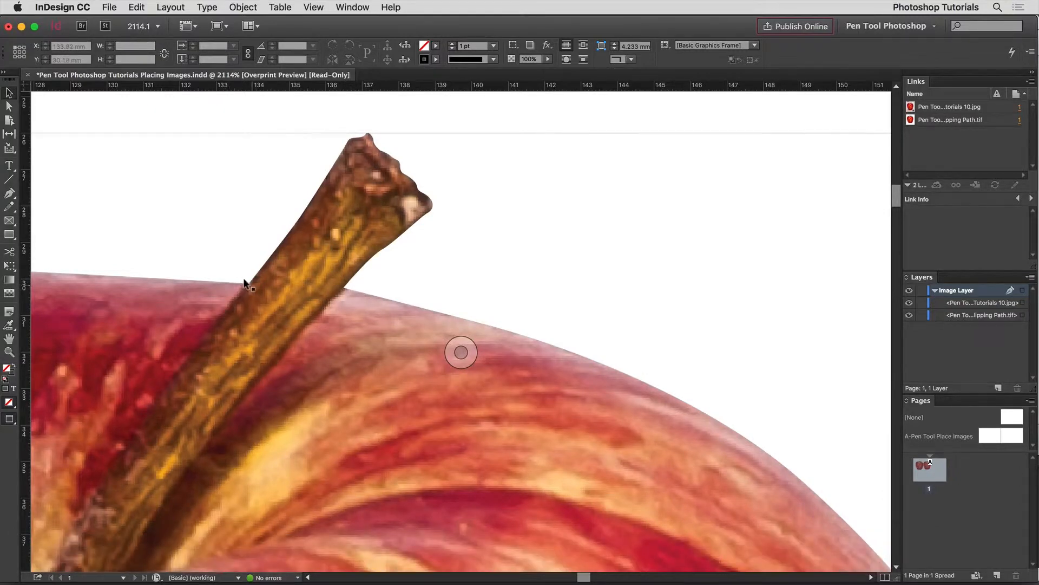
{"action": "key", "text": "super+0"}
{"action": "key", "text": "super+space"}
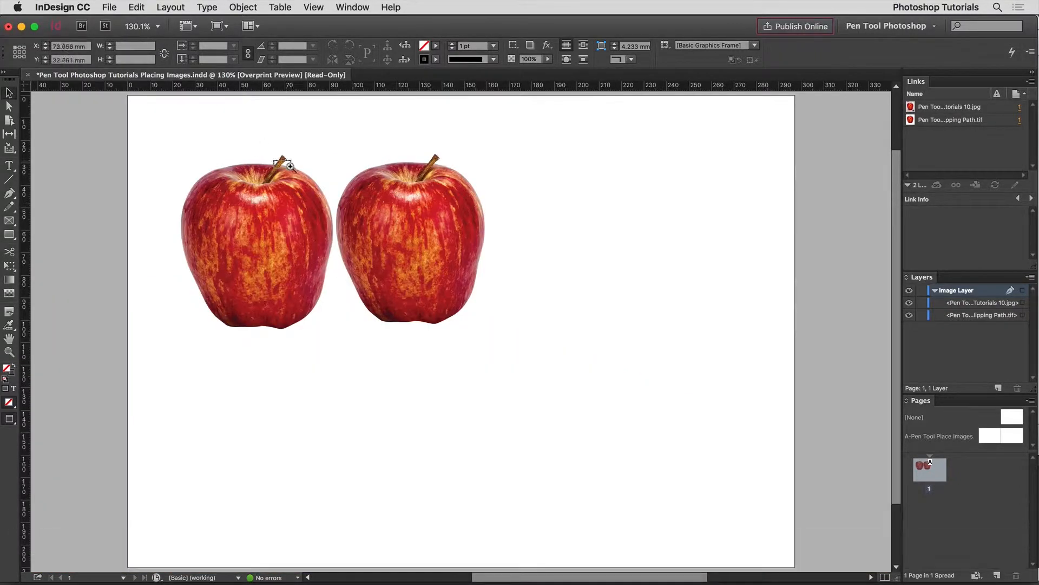
{"action": "left_click_drag", "start_coordinate": [277, 161], "coordinate": [294, 170]}
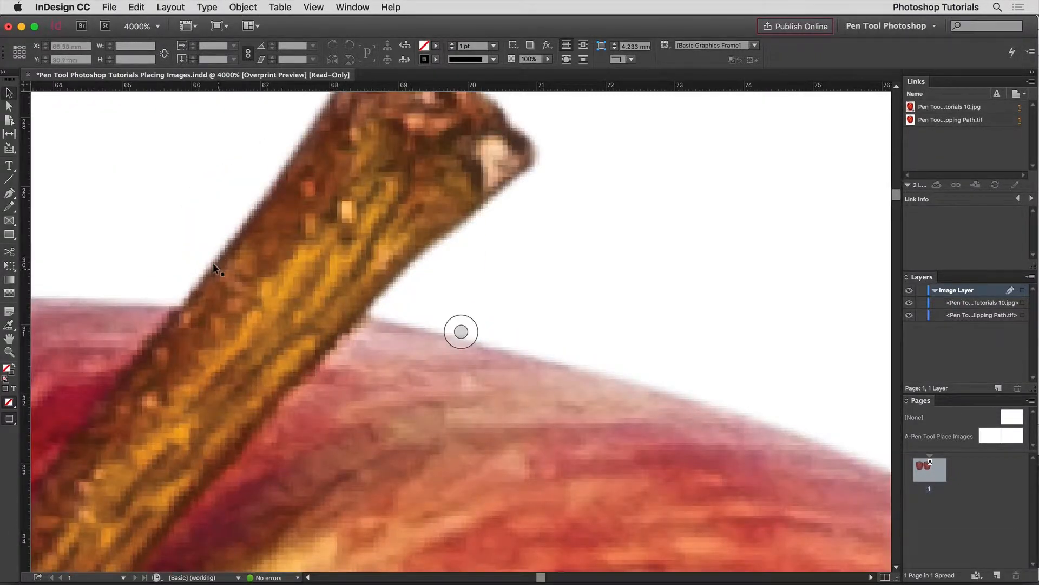
{"action": "key", "text": "super+0"}
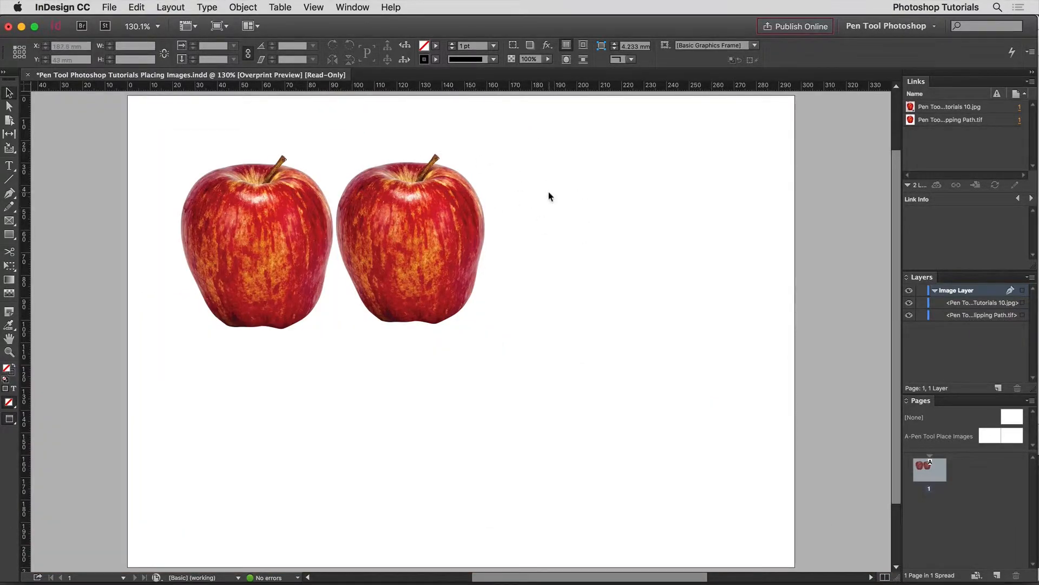
Place Pen Tool Photoshop Tutorials 10 Not Clipping Path.jpg beside the second apple, in a frame about 72 × 85 mm
{"action": "key", "text": "super+d"}
{"action": "left_click", "coordinate": [534, 132]}
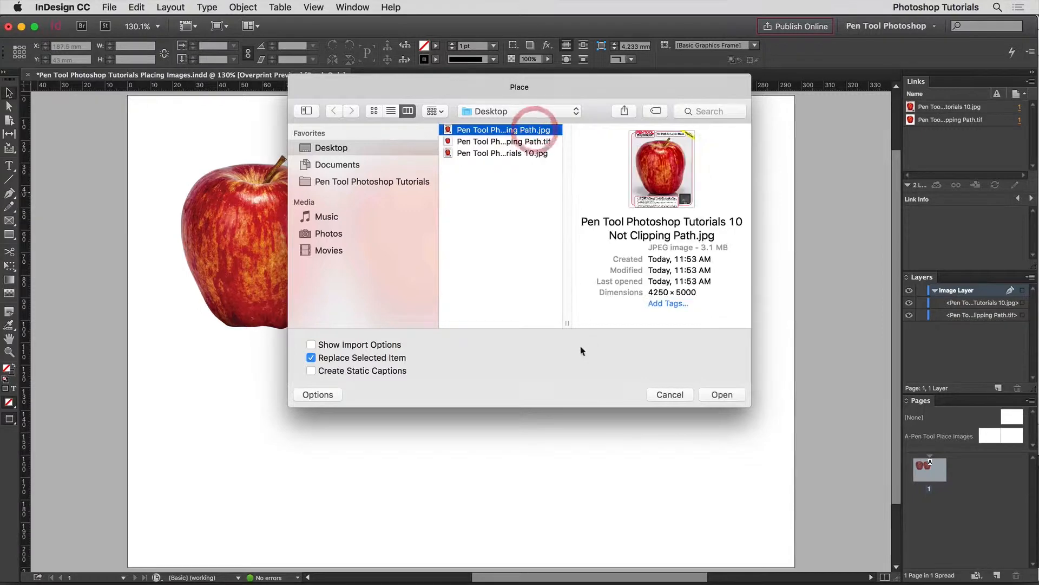
{"action": "left_click_drag", "start_coordinate": [567, 323], "coordinate": [696, 325]}
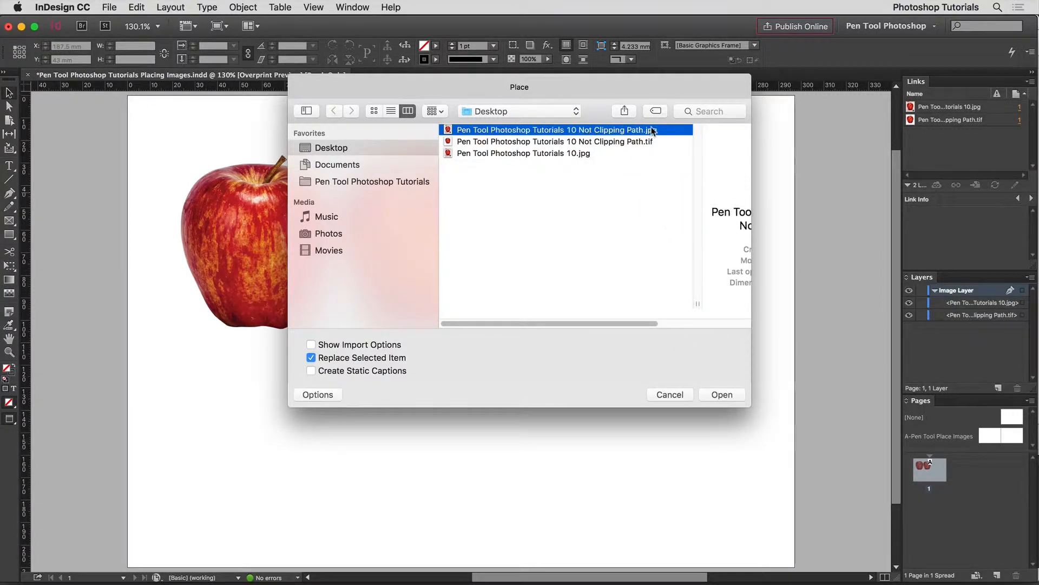
{"action": "left_click", "coordinate": [722, 396]}
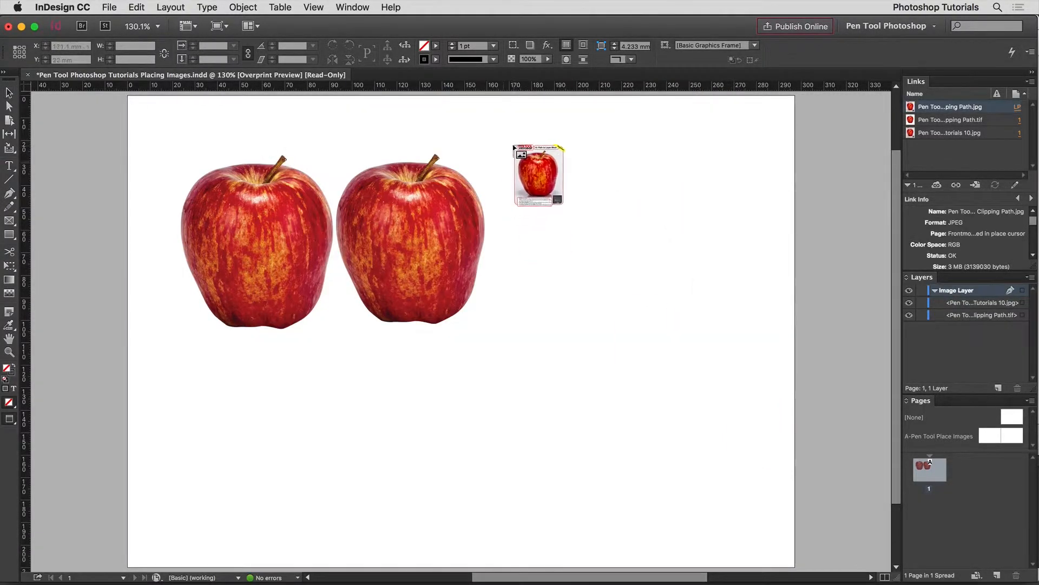
{"action": "left_click_drag", "start_coordinate": [510, 147], "coordinate": [667, 340]}
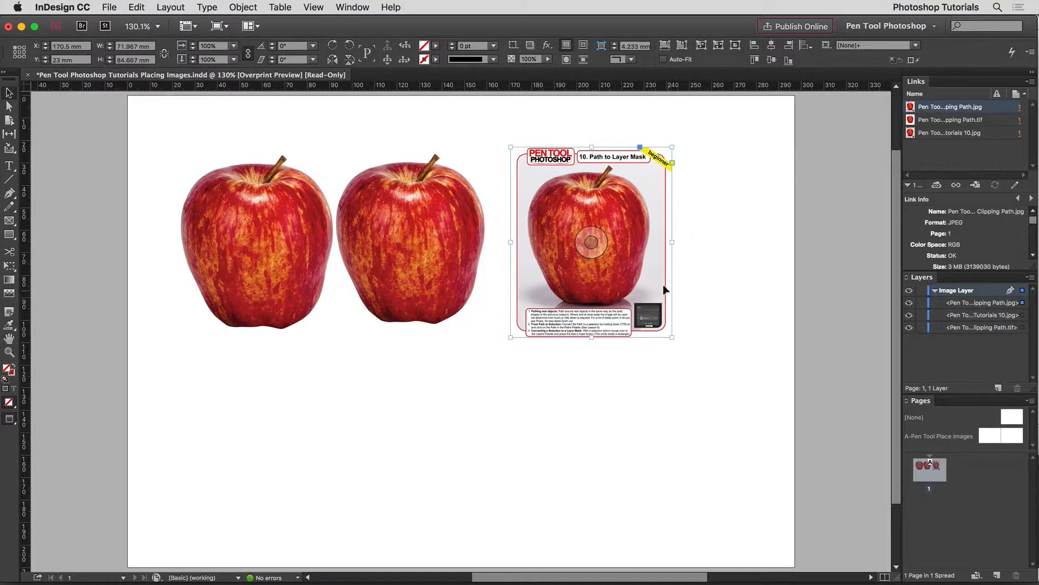
Duplicate the unclipped JPEG image in place, directly over the original
{"action": "key", "text": "alt+shift+super+c"}
{"action": "key", "text": "alt+shift+super+v"}
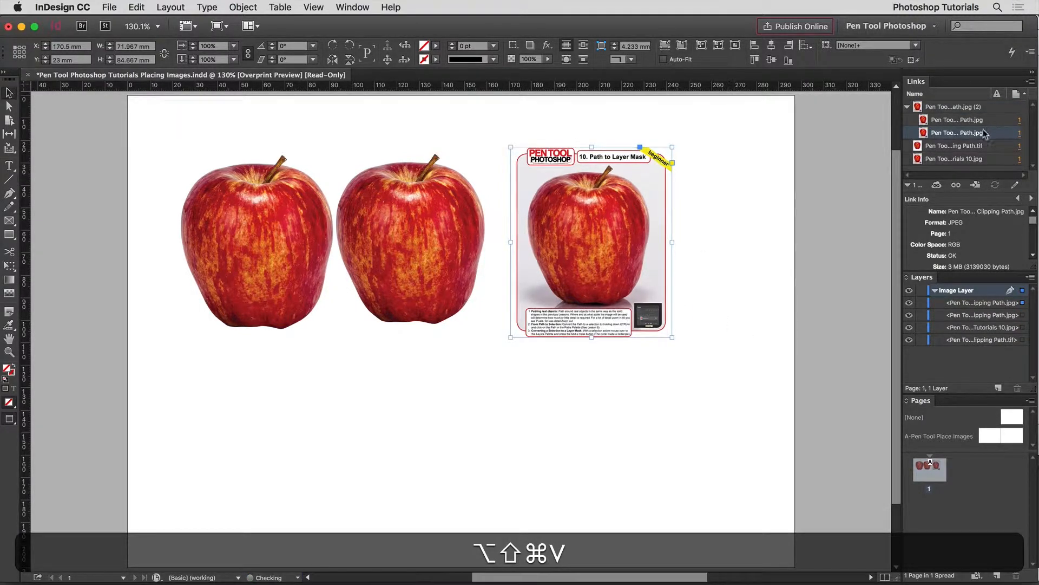
{"action": "left_click_drag", "start_coordinate": [612, 281], "coordinate": [743, 234]}
{"action": "key", "text": "super+z"}
Clip the upper copy of the unclipped JPEG with a clipping path of type Photoshop Path, using Path 1
{"action": "left_click", "coordinate": [244, 7]}
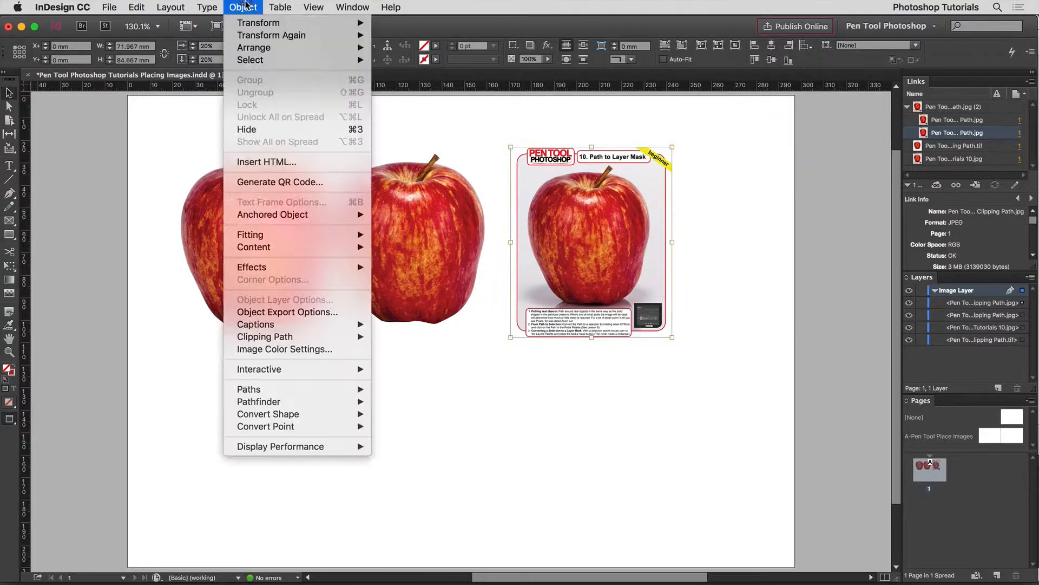
{"action": "mouse_move", "coordinate": [291, 337]}
{"action": "left_click", "coordinate": [412, 337]}
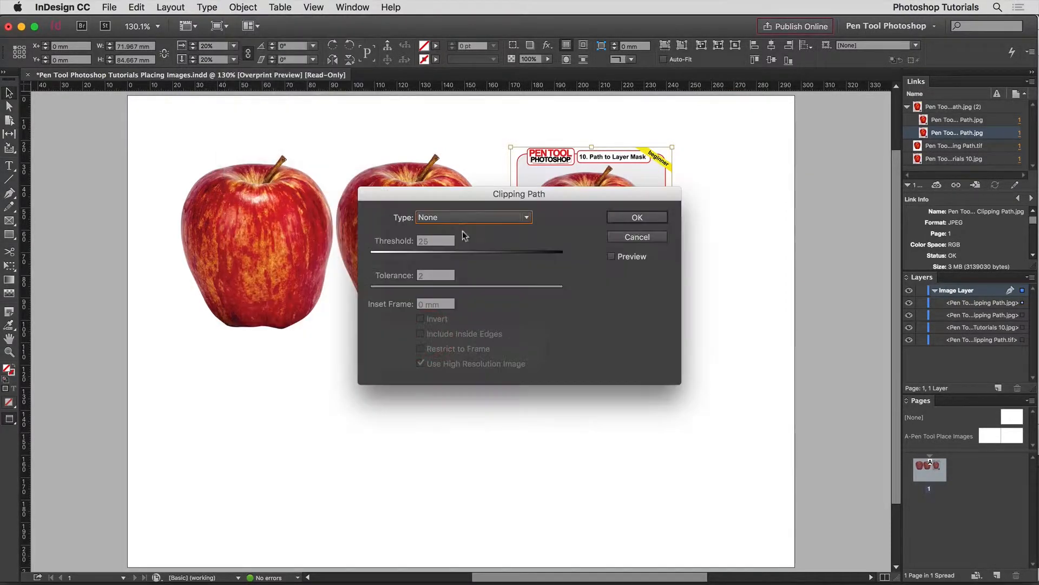
{"action": "left_click", "coordinate": [463, 217]}
{"action": "left_click", "coordinate": [468, 269]}
{"action": "left_click", "coordinate": [474, 232]}
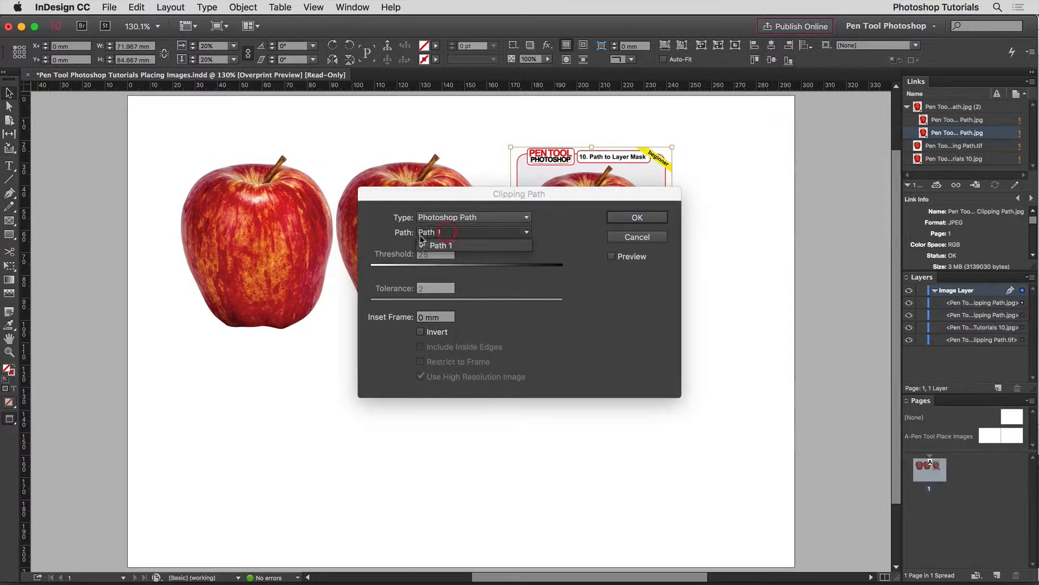
{"action": "left_click", "coordinate": [438, 245]}
{"action": "left_click", "coordinate": [644, 218]}
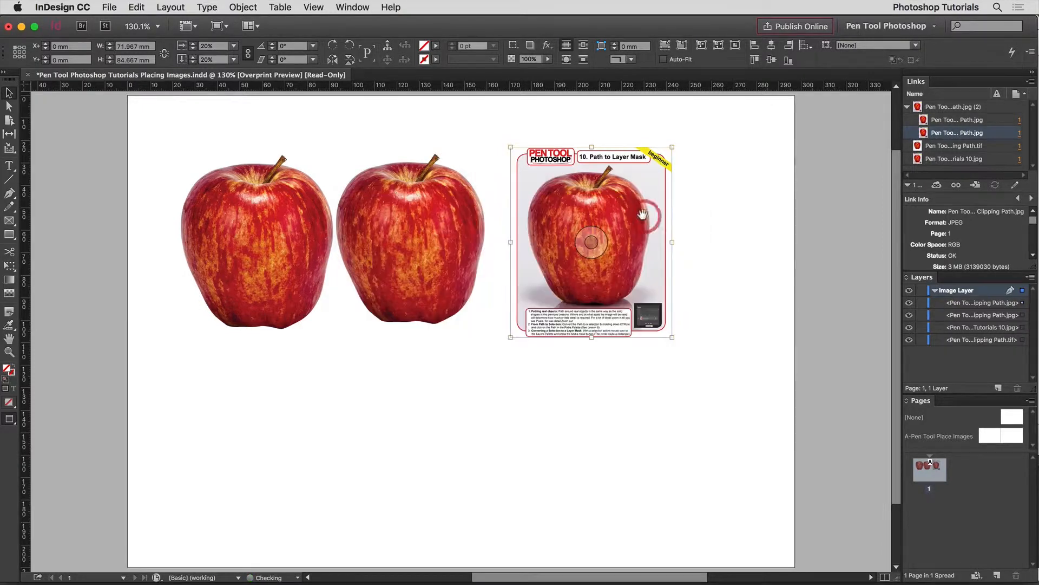
Crop the background copy's frame from its upper edge down to the apple's upper part and inspect the overlapping apple edge
{"action": "left_click", "coordinate": [9, 93]}
{"action": "left_click", "coordinate": [659, 157]}
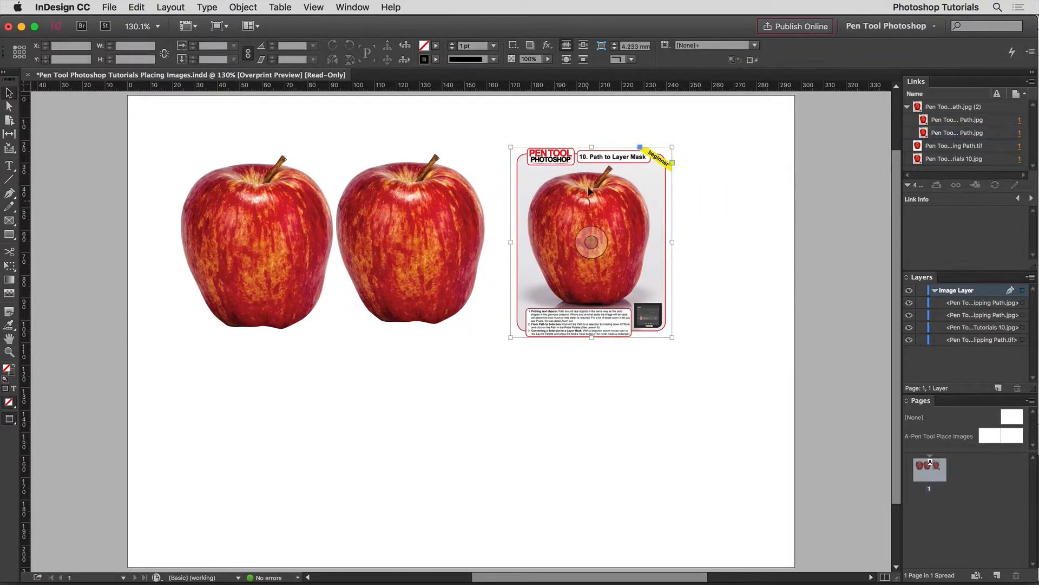
{"action": "mouse_move", "coordinate": [589, 145]}
{"action": "left_mouse_down"}
{"action": "mouse_move", "coordinate": [584, 239]}
{"action": "mouse_move", "coordinate": [589, 212]}
{"action": "left_mouse_up"}
{"action": "left_click_drag", "start_coordinate": [505, 154], "coordinate": [710, 257]}
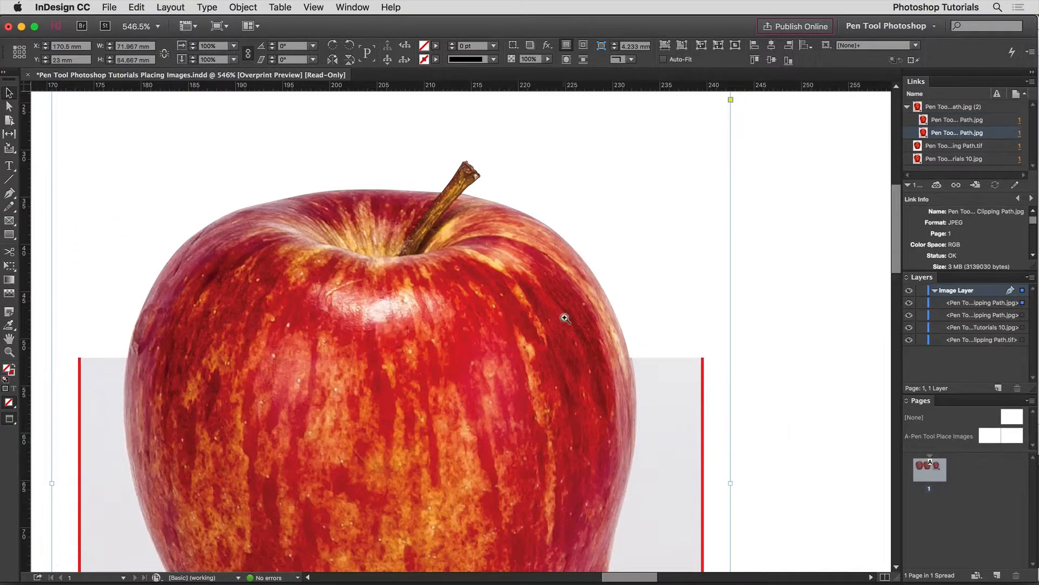
{"action": "left_click_drag", "start_coordinate": [554, 310], "coordinate": [687, 423]}
{"action": "left_click", "coordinate": [461, 331]}
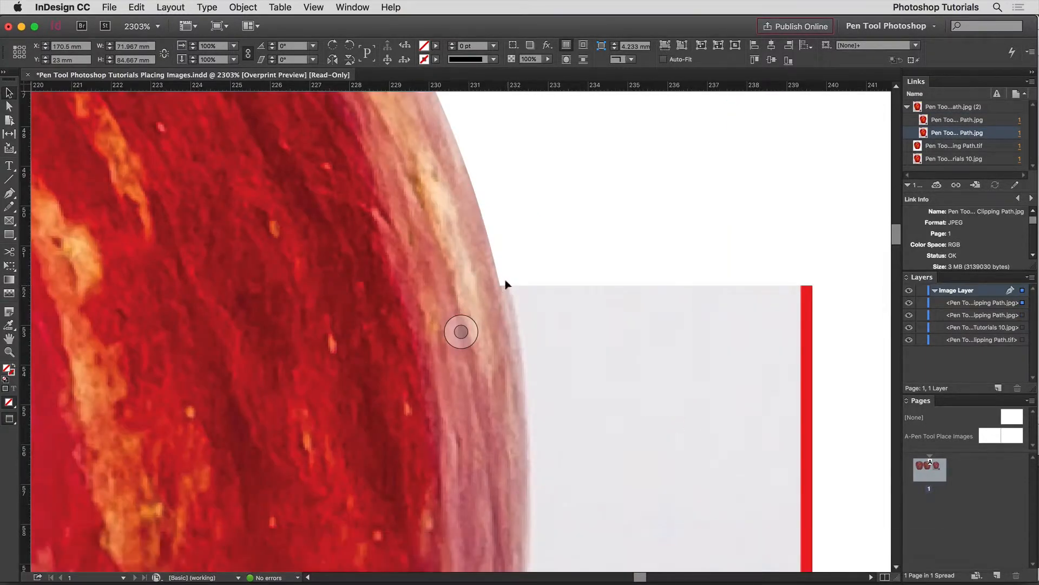
{"action": "key", "text": "super+0"}
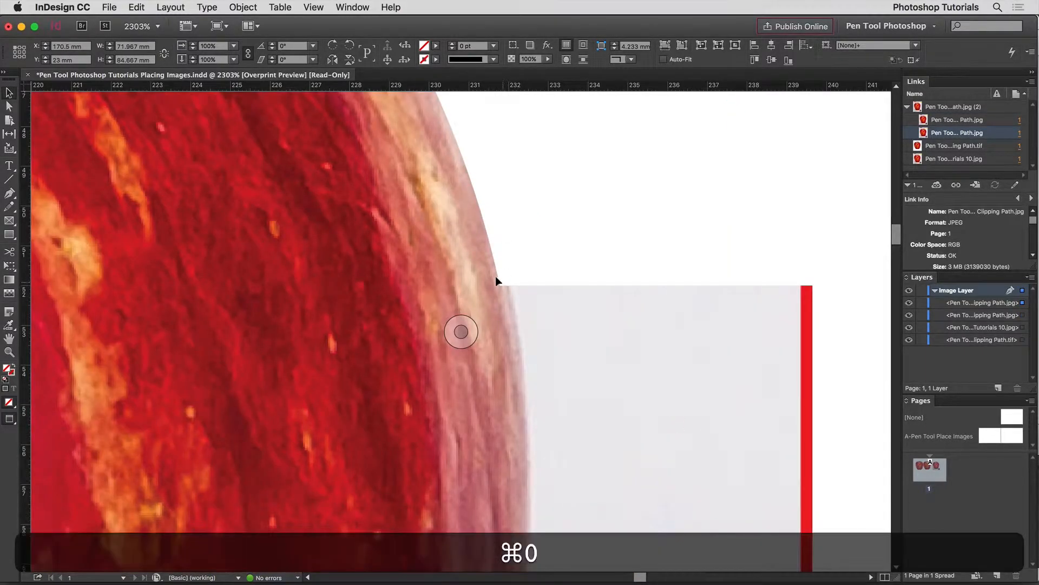
{"action": "left_click", "coordinate": [714, 224]}
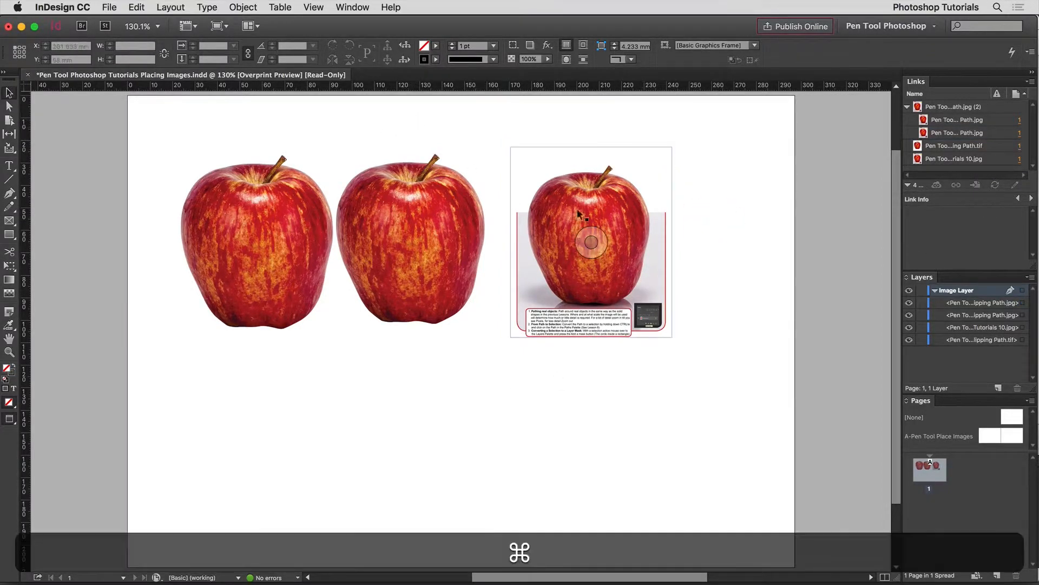
Recrop the background copy from its upper-right corner, raising its upper edge above the stem and bringing its right edge inside the apple
{"action": "left_click_drag", "start_coordinate": [406, 144], "coordinate": [703, 379]}
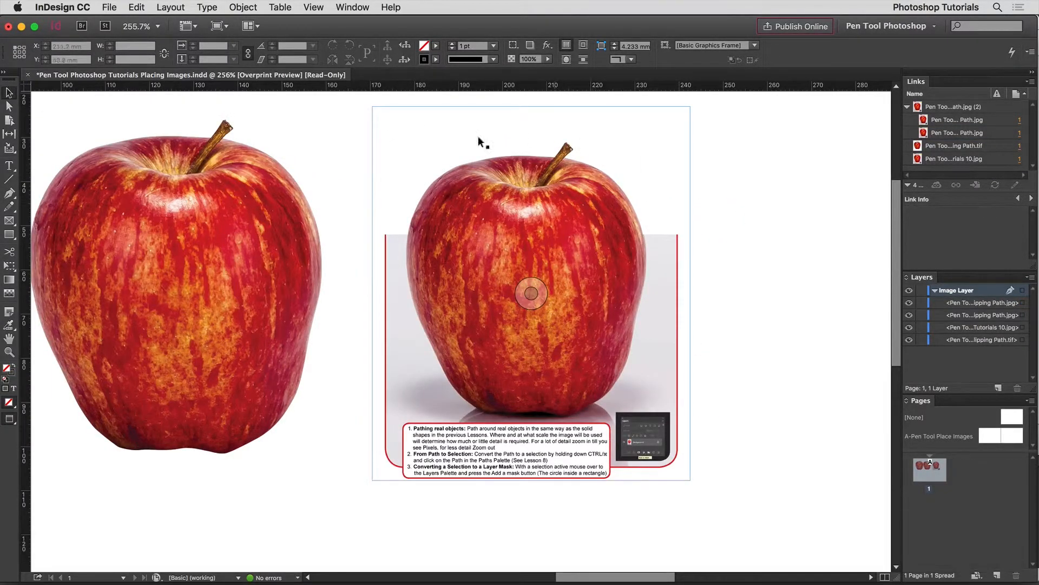
{"action": "left_click_drag", "start_coordinate": [353, 260], "coordinate": [442, 254]}
{"action": "left_click", "coordinate": [600, 301]}
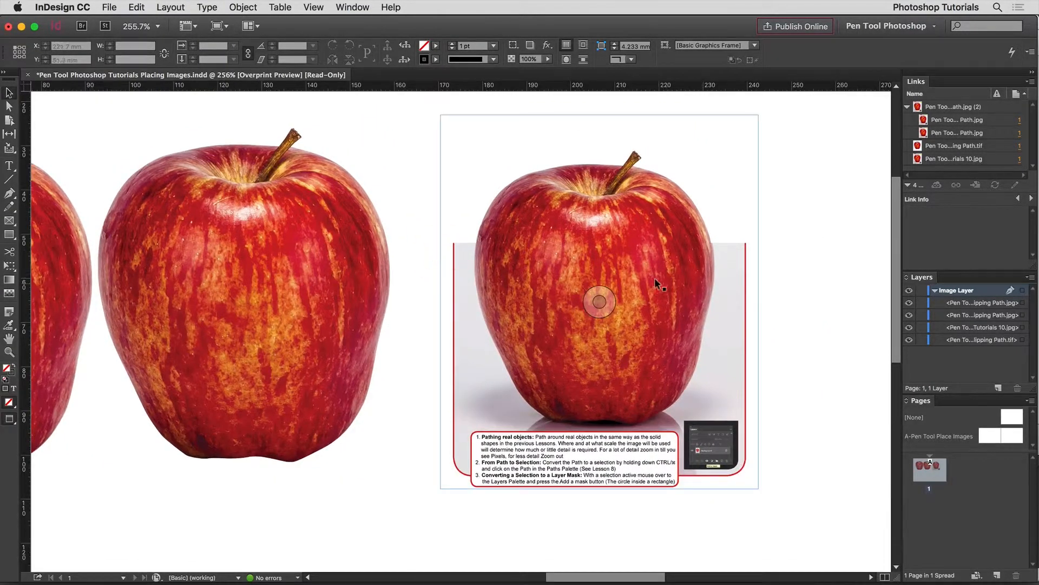
{"action": "left_click", "coordinate": [658, 276], "text": "super"}
{"action": "left_click_drag", "start_coordinate": [758, 242], "coordinate": [665, 129]}
{"action": "left_click", "coordinate": [671, 456]}
{"action": "key", "text": "super+0"}
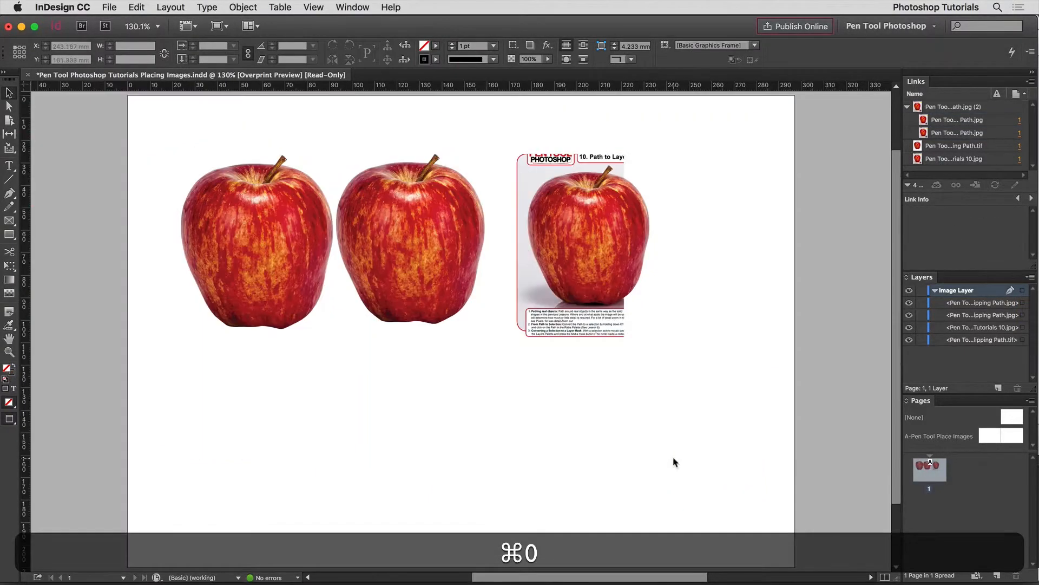
Apply a Basic Feather effect to the graphic inside the middle apple's frame, using Diffused corners, 0% choke and 0% noise
{"action": "left_click", "coordinate": [421, 176]}
{"action": "left_click_drag", "start_coordinate": [403, 143], "coordinate": [464, 180]}
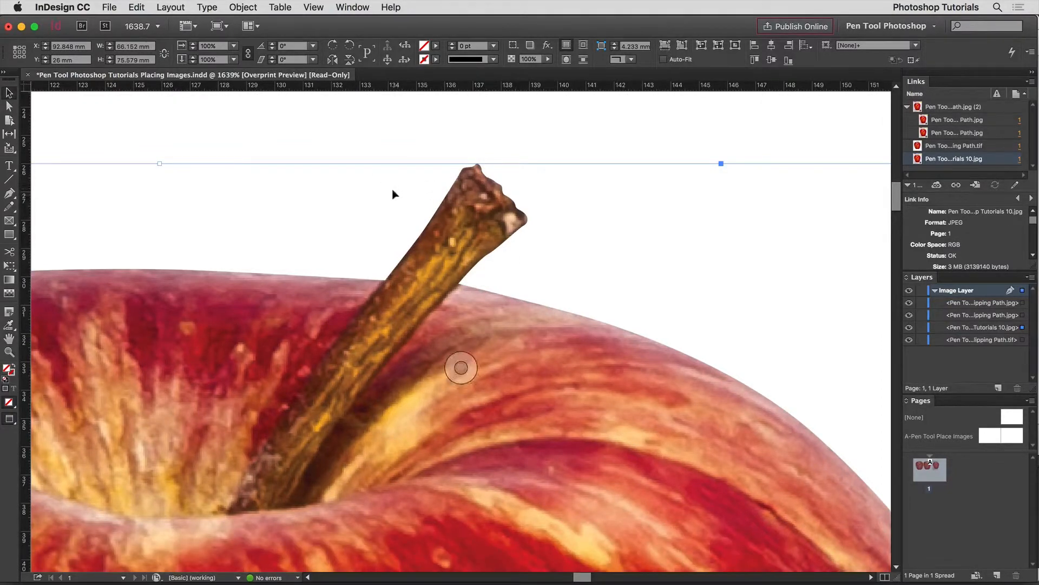
{"action": "double_click", "coordinate": [425, 229]}
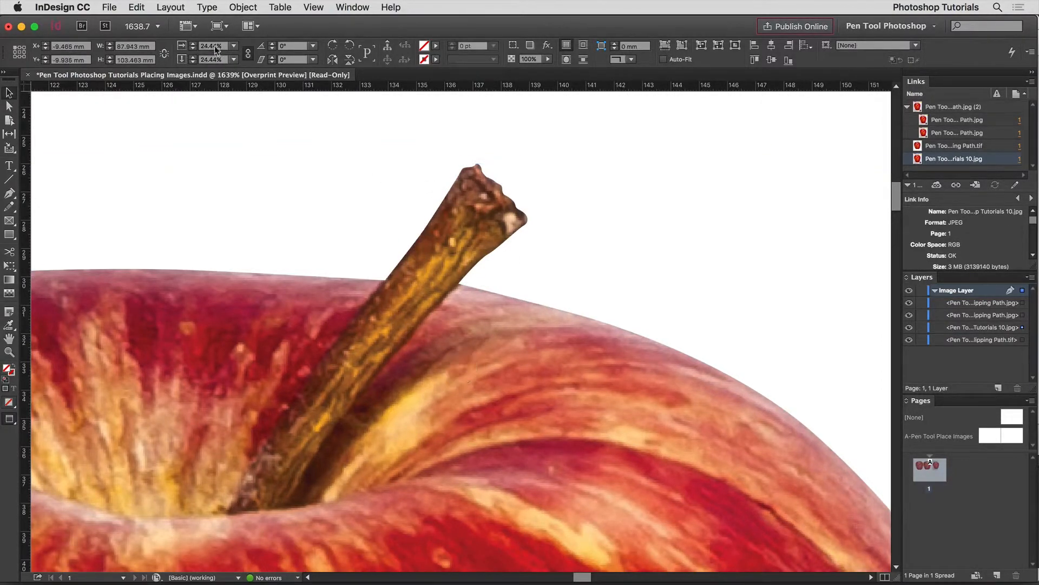
{"action": "left_click", "coordinate": [241, 7]}
{"action": "mouse_move", "coordinate": [322, 268]}
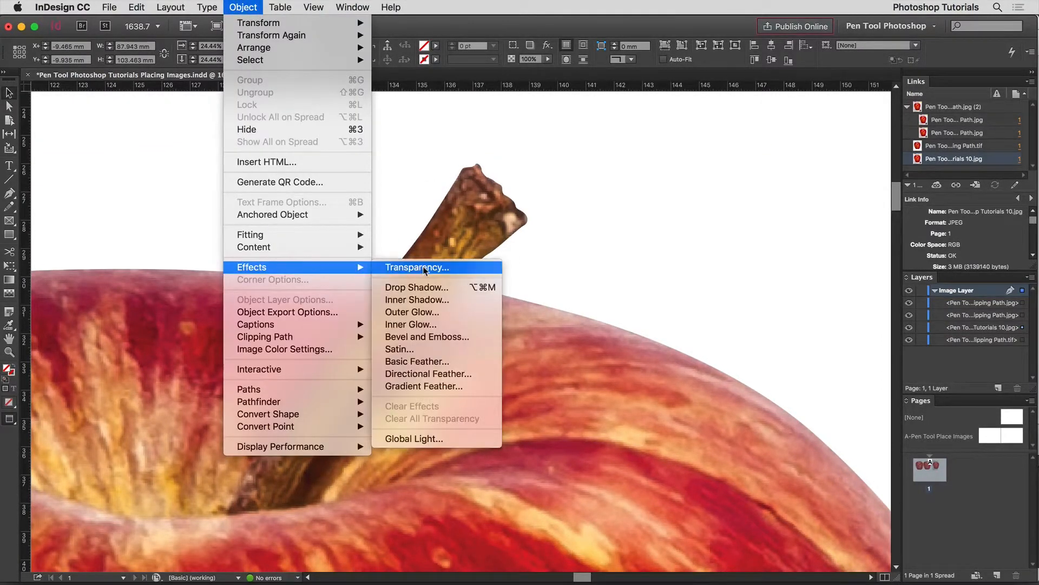
{"action": "left_click", "coordinate": [444, 362]}
{"action": "left_click", "coordinate": [506, 397]}
{"action": "left_click_drag", "start_coordinate": [605, 169], "coordinate": [586, 259]}
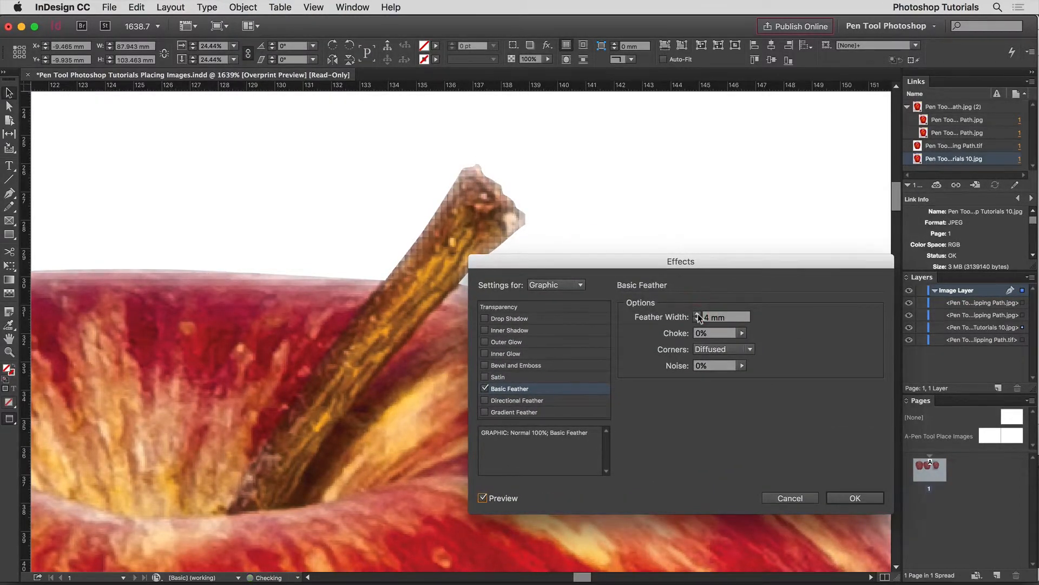
{"action": "left_click", "coordinate": [855, 498]}
{"action": "key", "text": "super+0"}
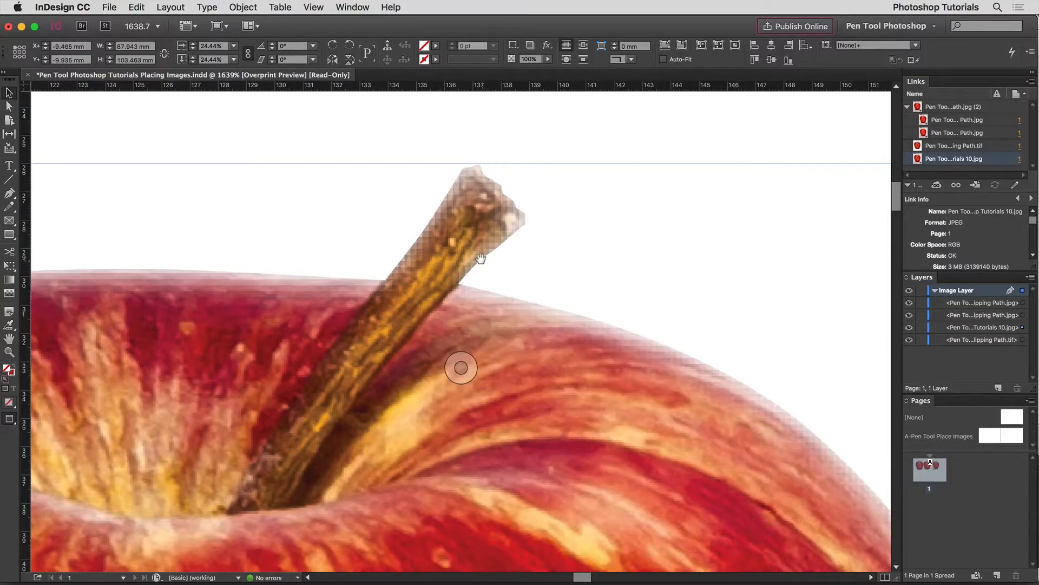